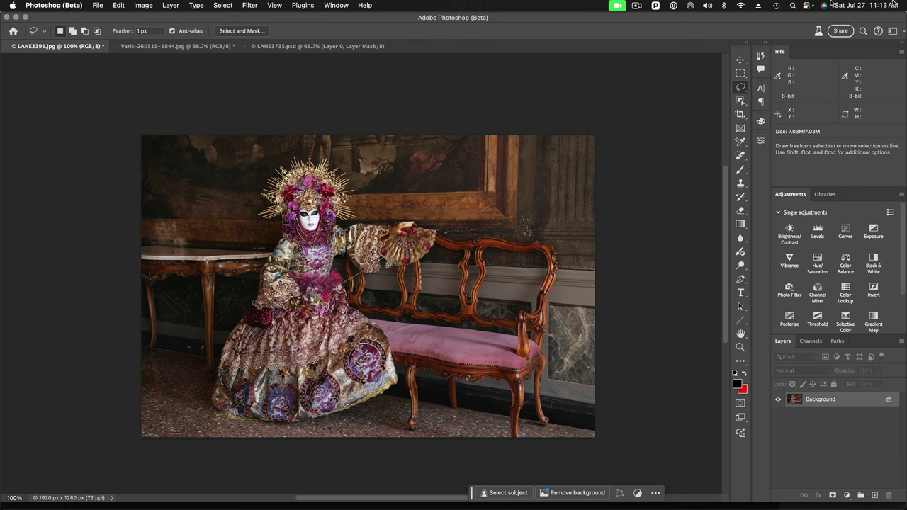
# Step: Switch to the rose photo document Varis-260515-1844.jpg
pyautogui.click(190, 49)
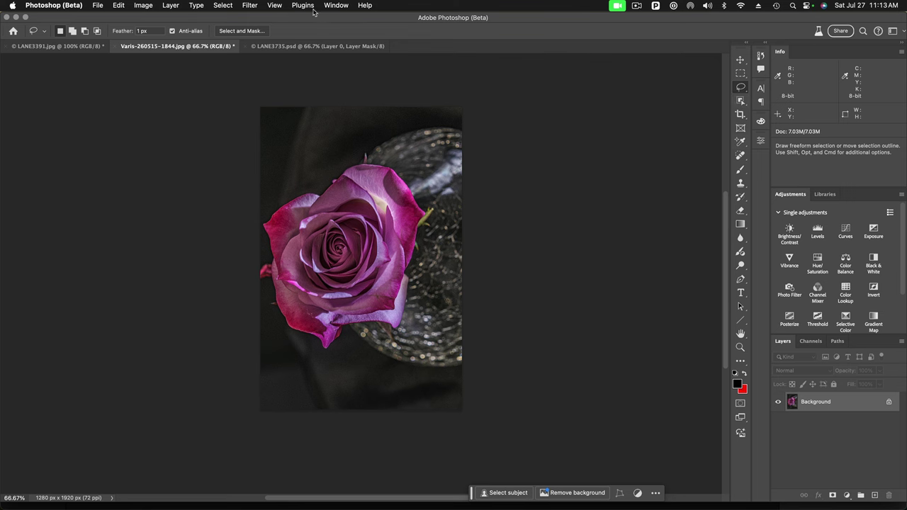
# Step: Select the rose with Select > Subject and refine its edges to a 5 px Edge Detection radius
pyautogui.click(223, 6)
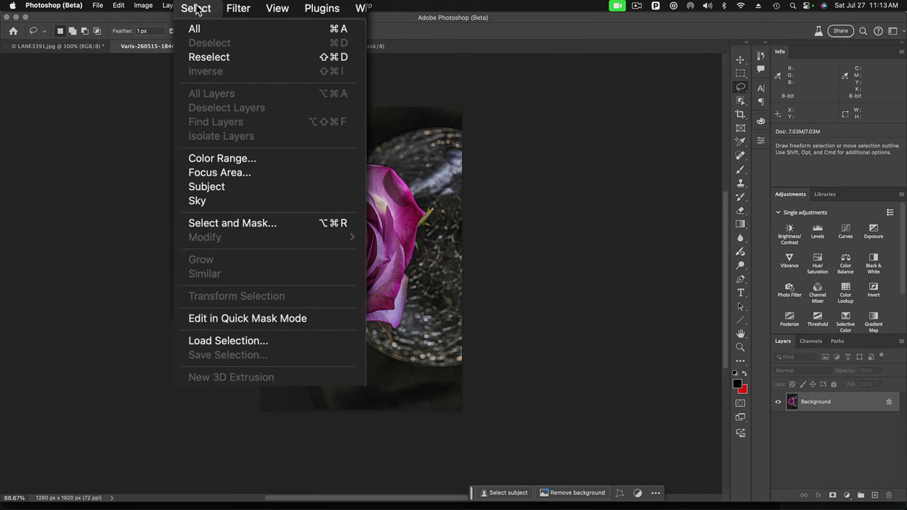
pyautogui.click(224, 191)
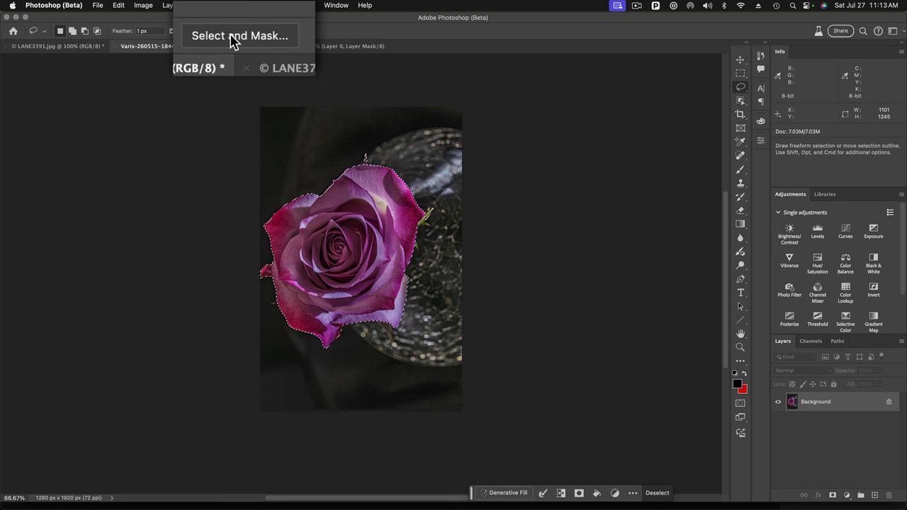
pyautogui.click(239, 32)
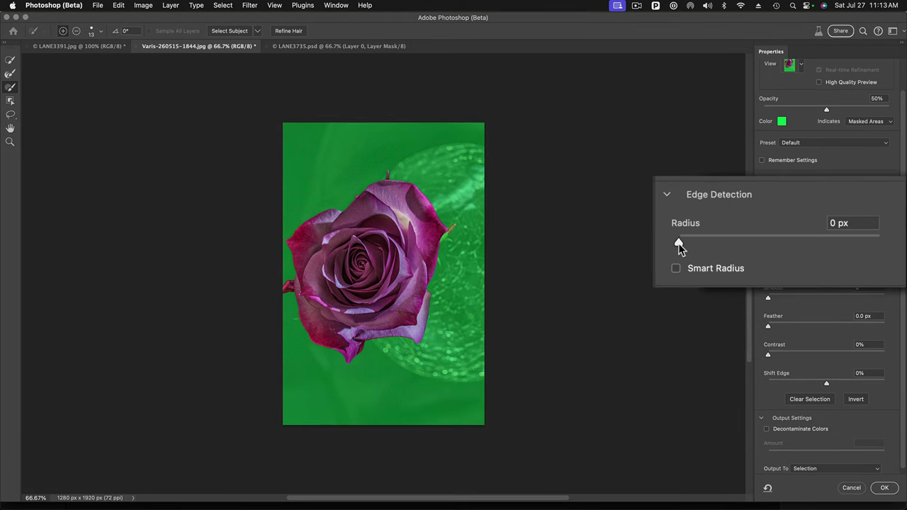
pyautogui.moveTo(678, 243); pyautogui.dragTo(729, 243)
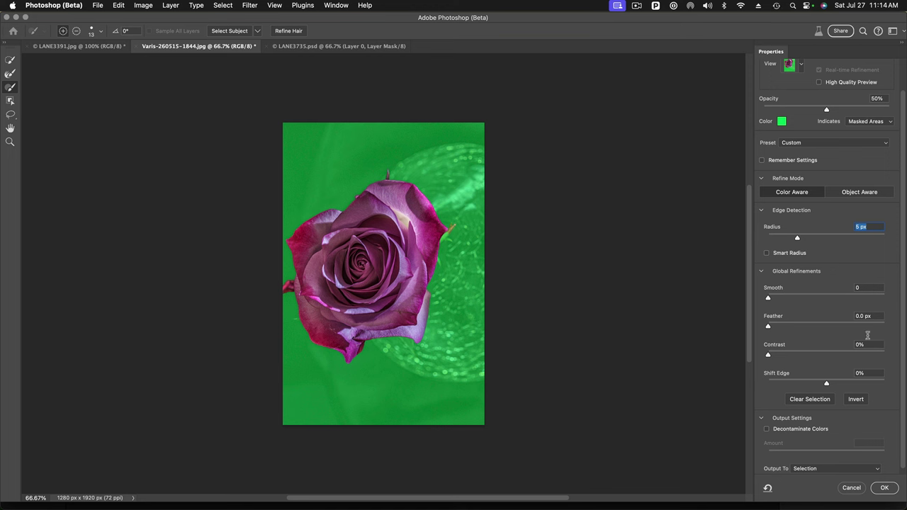
pyautogui.click(883, 488)
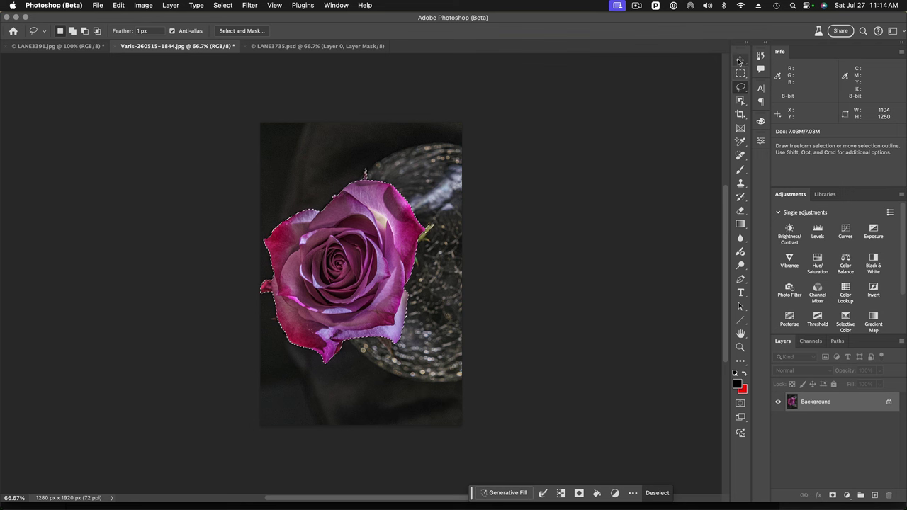
# Step: Drag the selected rose with the Move tool into the LANE3391.jpg carnival scene
pyautogui.click(740, 60)
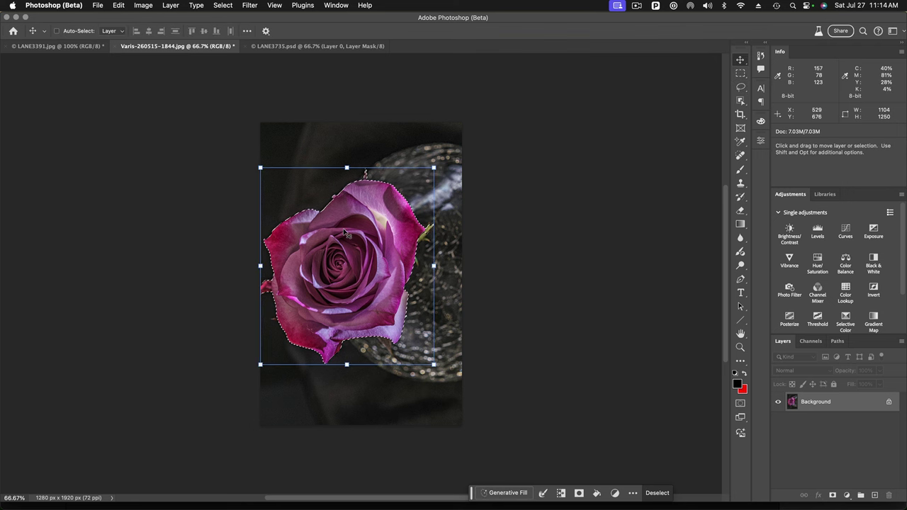
pyautogui.moveTo(298, 207); pyautogui.dragTo(73, 47)
pyautogui.moveTo(245, 153); pyautogui.dragTo(451, 241)
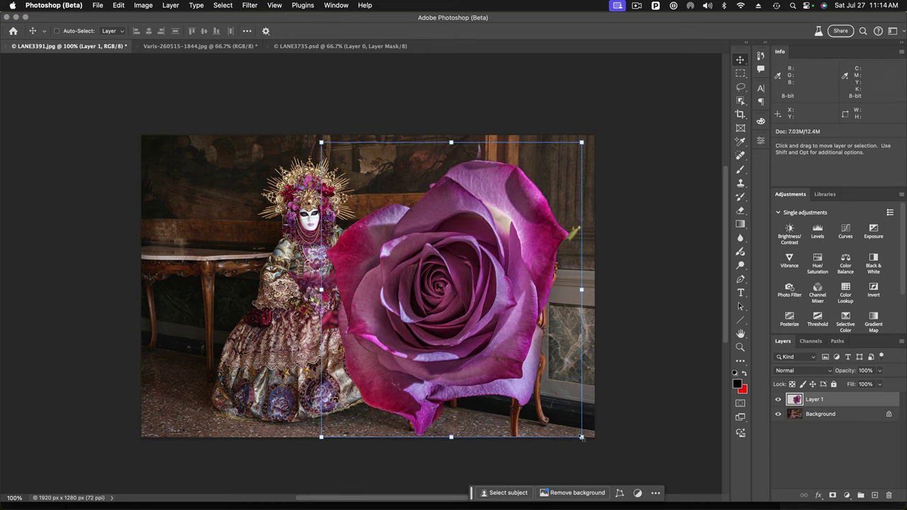
# Step: Scale the rose to 62.13%, tilt it about 6.55°, and place it on the couch
pyautogui.moveTo(582, 437); pyautogui.dragTo(477, 359)
pyautogui.moveTo(497, 142); pyautogui.dragTo(482, 158)
pyautogui.moveTo(427, 186); pyautogui.dragTo(488, 206)
pyautogui.moveTo(452, 236); pyautogui.dragTo(448, 230)
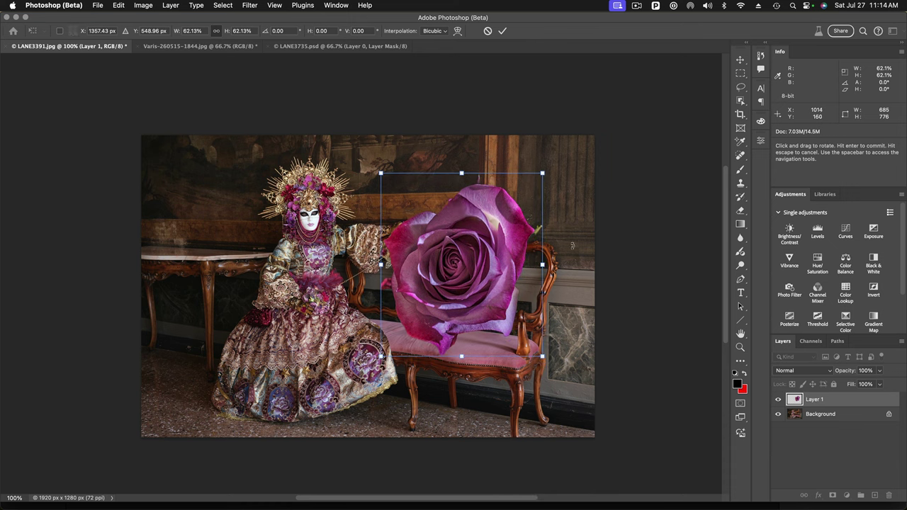
pyautogui.moveTo(573, 246); pyautogui.dragTo(573, 259)
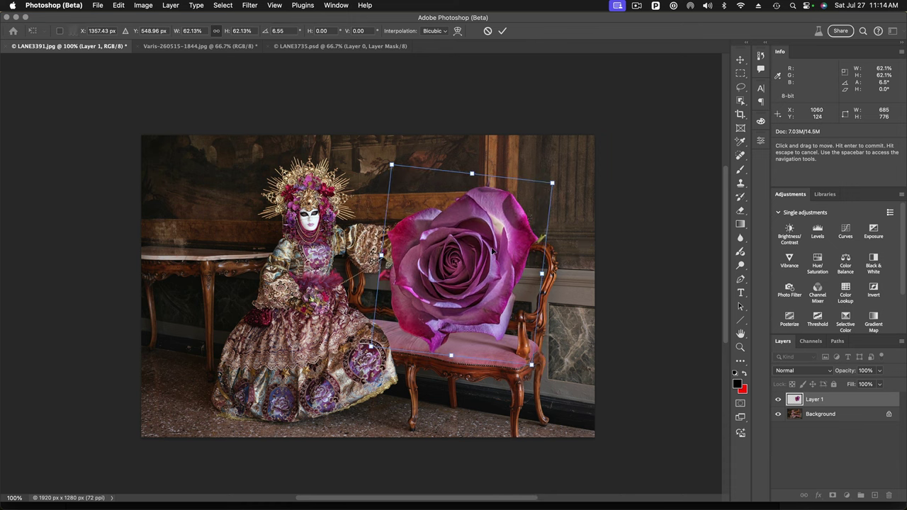
pyautogui.moveTo(495, 251); pyautogui.dragTo(497, 255)
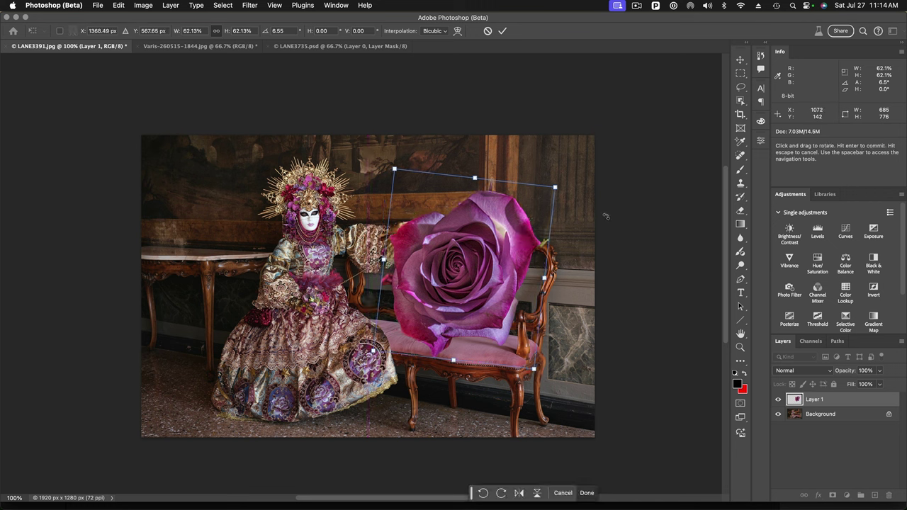
pyautogui.click(503, 31)
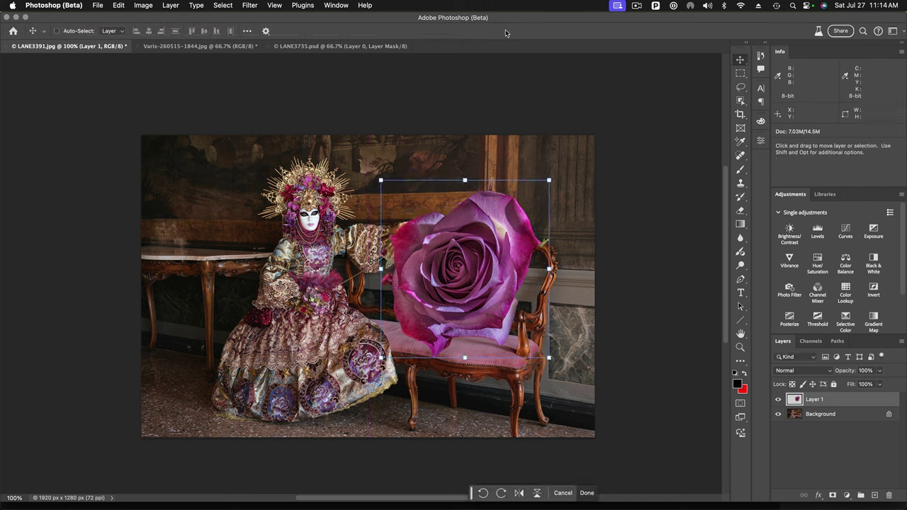
# Step: Zoom in on the couch and add empty Layer 2 above the Background, below the rose
pyautogui.click(842, 418)
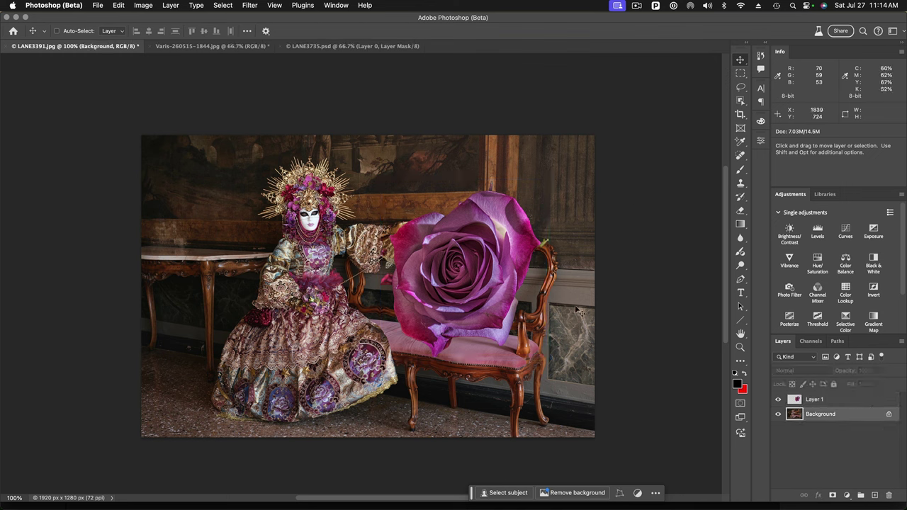
pyautogui.press('super+space')
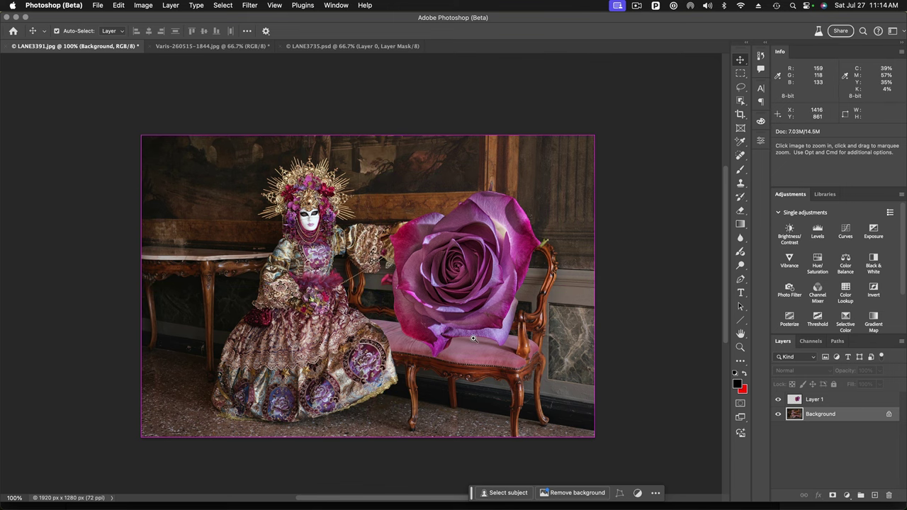
pyautogui.click(463, 331)
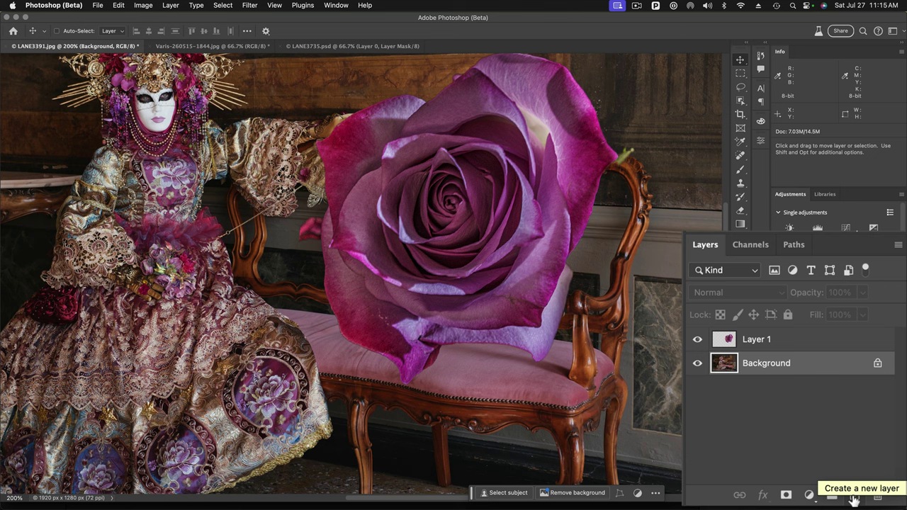
pyautogui.click(854, 495)
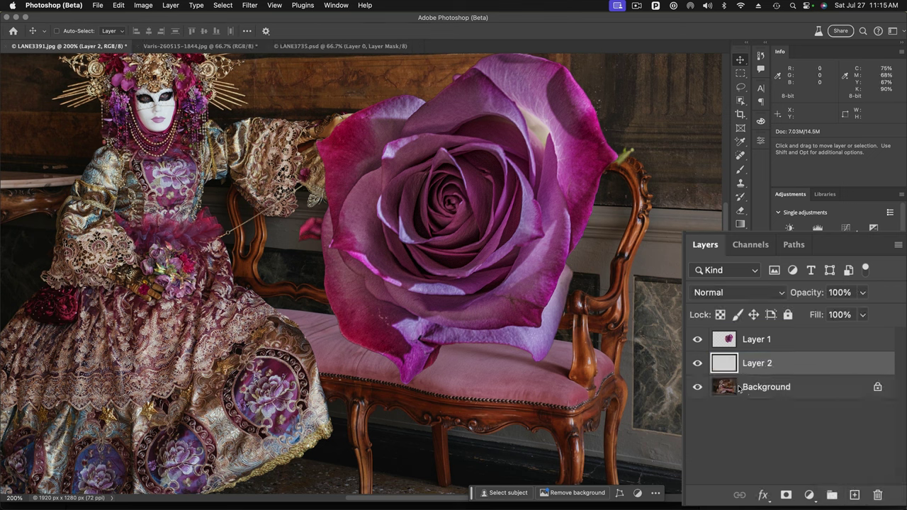
pyautogui.click(740, 171)
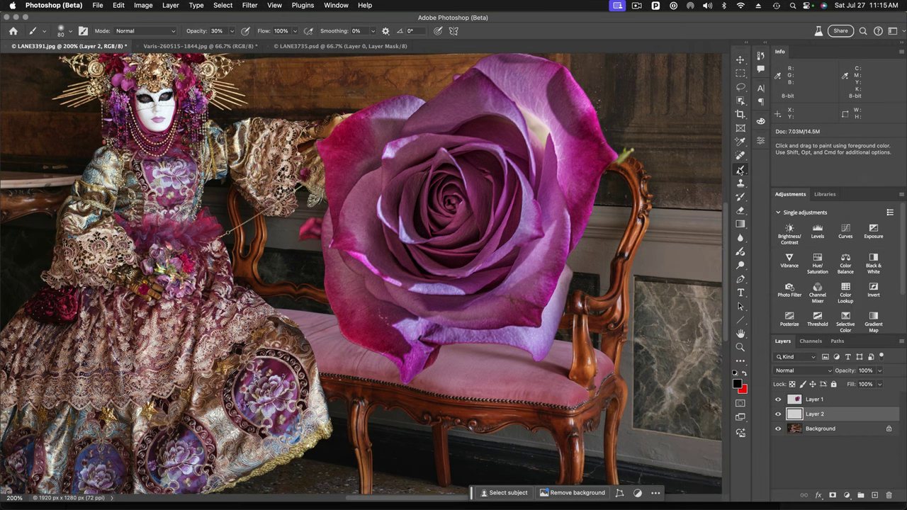
# Step: Lower the brush opacity to 21%
pyautogui.click(231, 33)
pyautogui.click(231, 33)
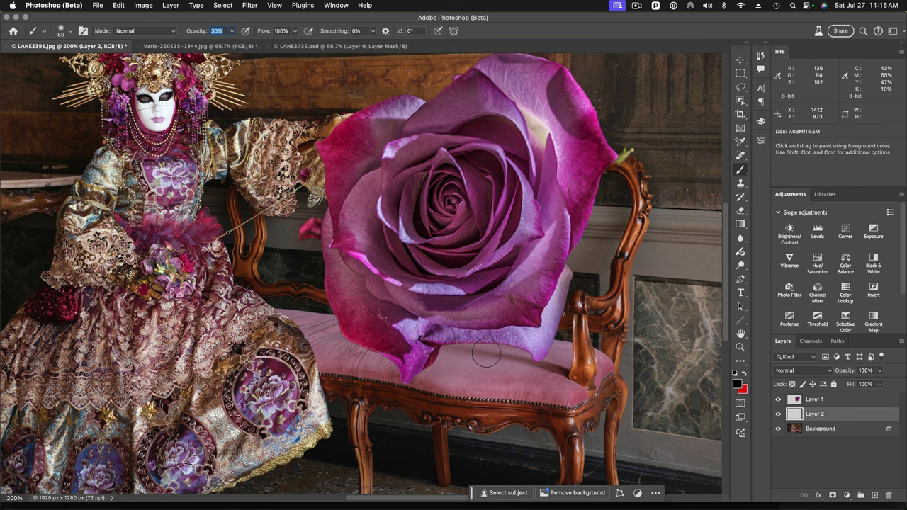
pyautogui.click(233, 33)
pyautogui.moveTo(229, 45); pyautogui.dragTo(226, 45)
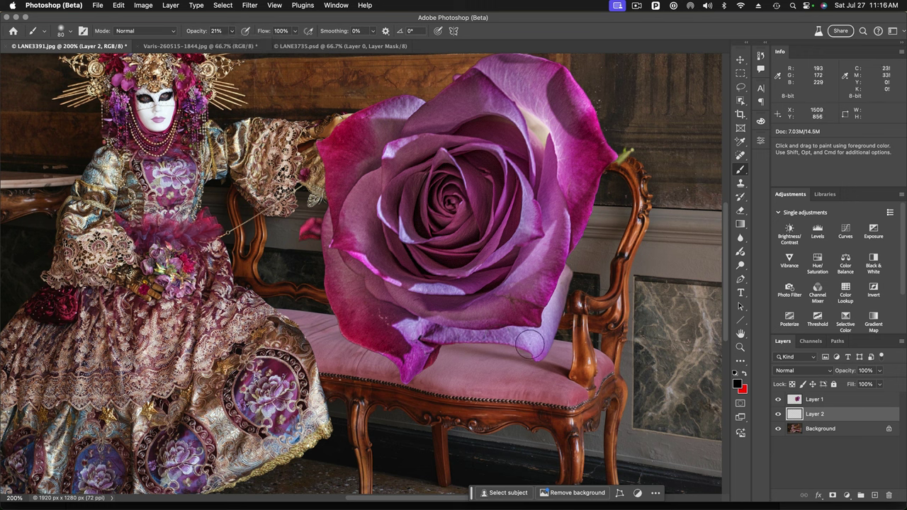
# Step: Paint soft black shadows on Layer 2 under the rose and across the cushion
pyautogui.moveTo(461, 337)
pyautogui.mouseDown()
pyautogui.moveTo(446, 329)
pyautogui.moveTo(528, 336)
pyautogui.moveTo(484, 334)
pyautogui.mouseUp()
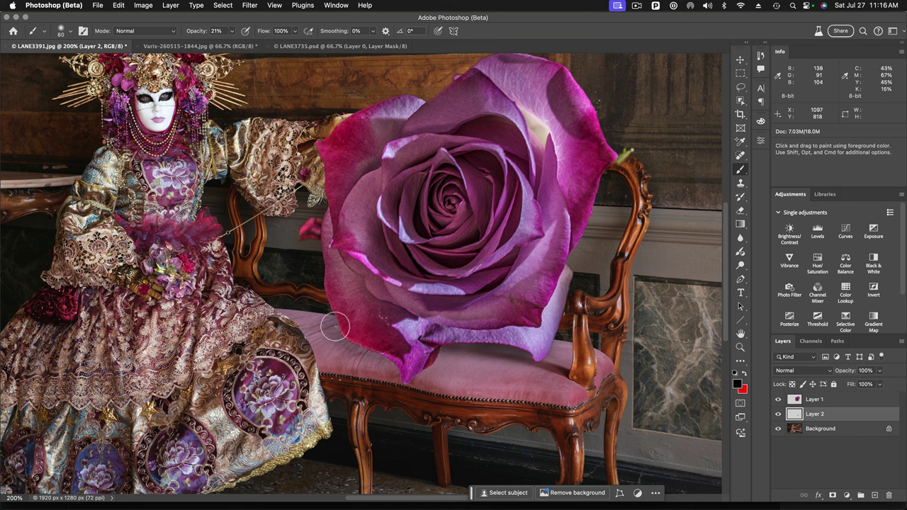
pyautogui.moveTo(309, 321)
pyautogui.mouseDown()
pyautogui.moveTo(375, 342)
pyautogui.moveTo(290, 302)
pyautogui.moveTo(375, 340)
pyautogui.moveTo(292, 313)
pyautogui.moveTo(376, 308)
pyautogui.mouseUp()
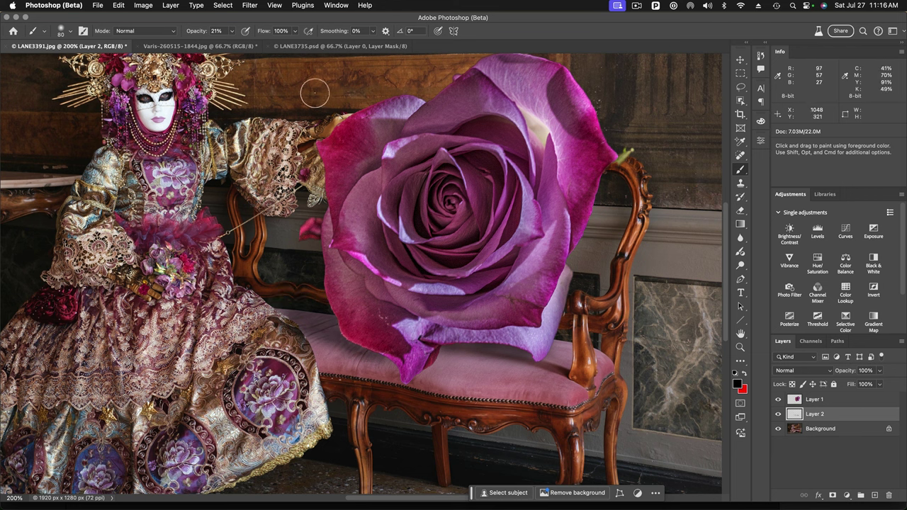
pyautogui.moveTo(348, 129)
pyautogui.mouseDown()
pyautogui.moveTo(320, 137)
pyautogui.moveTo(312, 156)
pyautogui.moveTo(315, 195)
pyautogui.moveTo(325, 166)
pyautogui.moveTo(309, 254)
pyautogui.moveTo(320, 247)
pyautogui.moveTo(314, 211)
pyautogui.moveTo(305, 275)
pyautogui.moveTo(311, 302)
pyautogui.moveTo(322, 304)
pyautogui.moveTo(287, 210)
pyautogui.moveTo(295, 262)
pyautogui.moveTo(319, 151)
pyautogui.moveTo(352, 355)
pyautogui.moveTo(340, 320)
pyautogui.mouseUp()
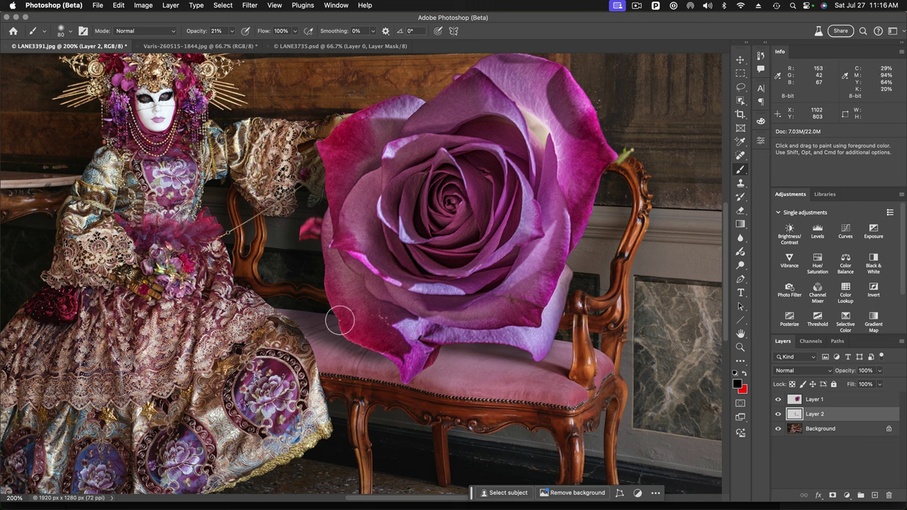
pyautogui.press('[')
pyautogui.press('[')
pyautogui.press('[')
pyautogui.press('[')
pyautogui.press('[')
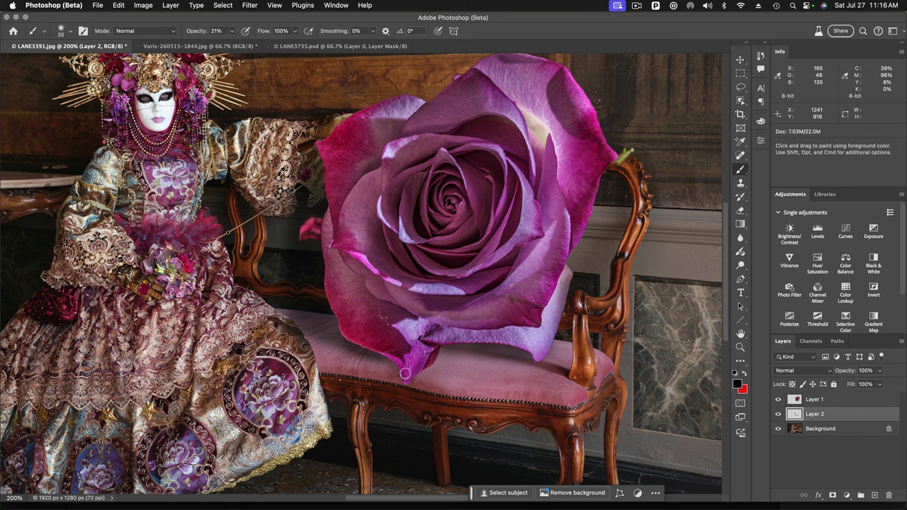
pyautogui.press('[')
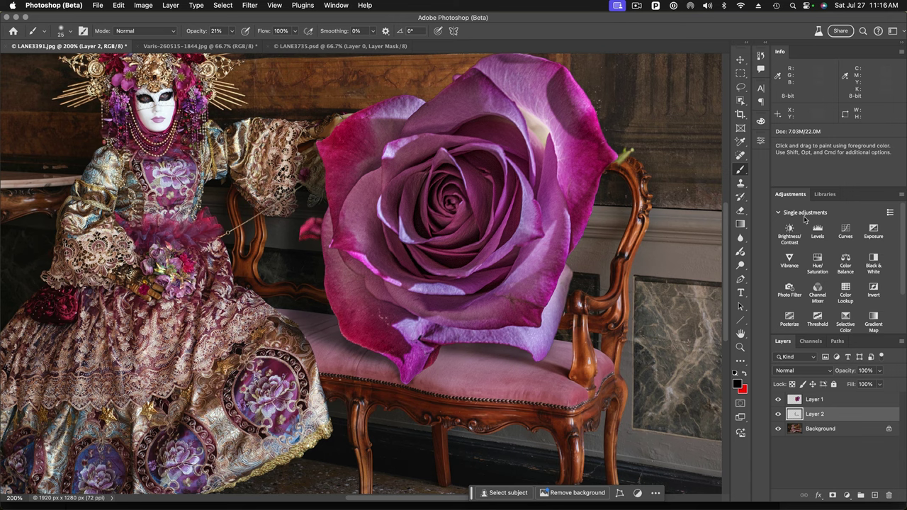
pyautogui.press('super+1')
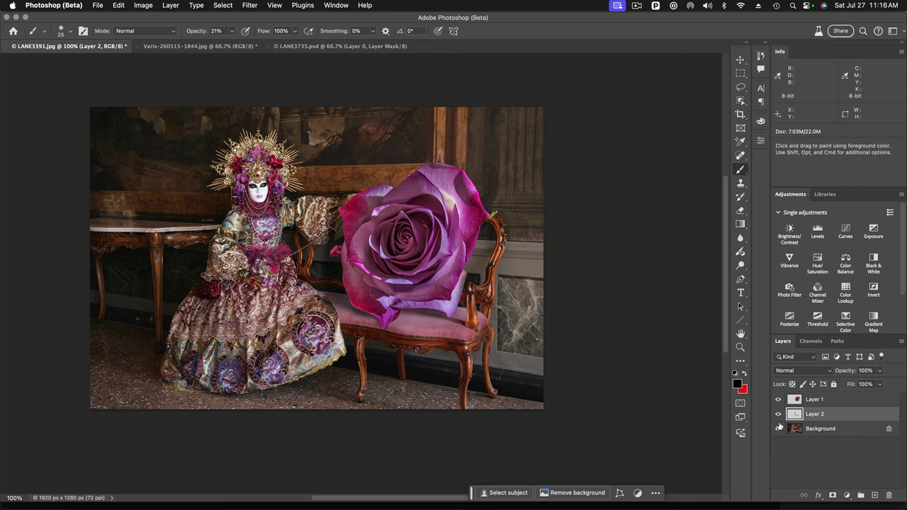
# Step: Group Layer 1 and Layer 2 into a new group named 'rose'
pyautogui.keyDown('shift'); pyautogui.click(843, 401); pyautogui.keyUp('shift')
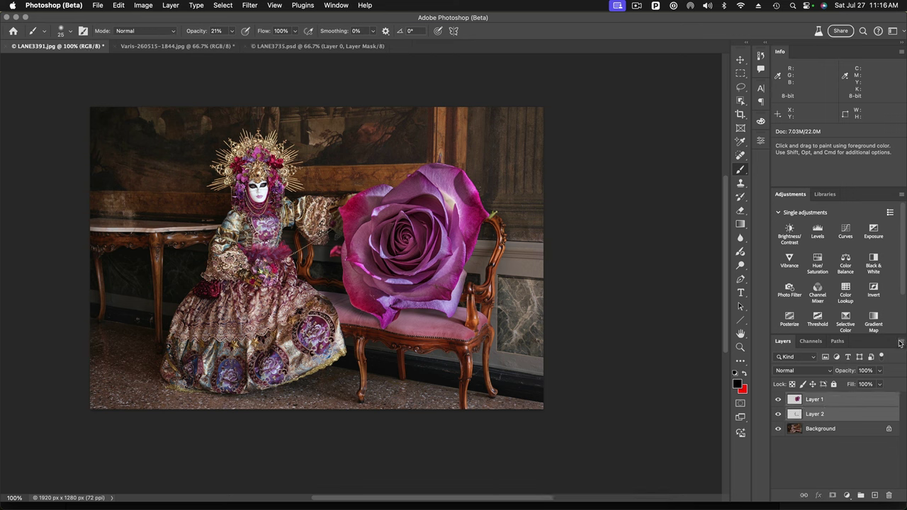
pyautogui.click(900, 343)
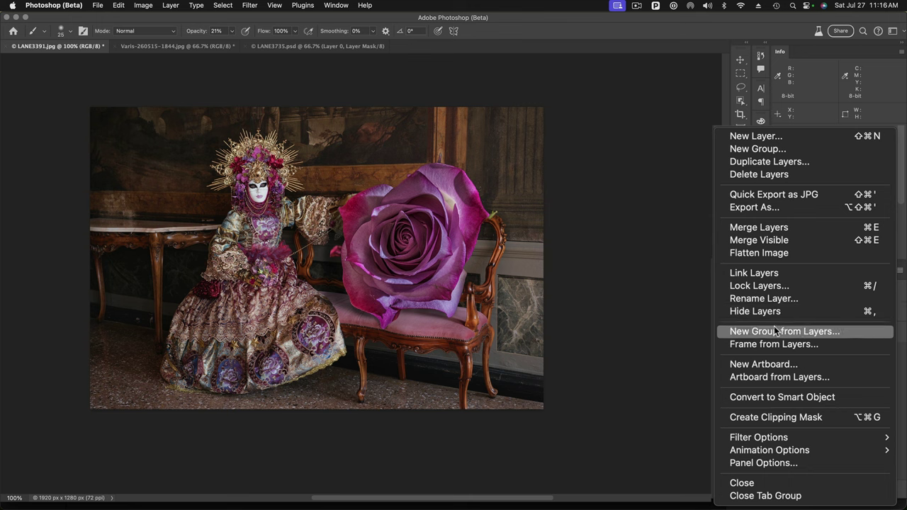
pyautogui.click(758, 333)
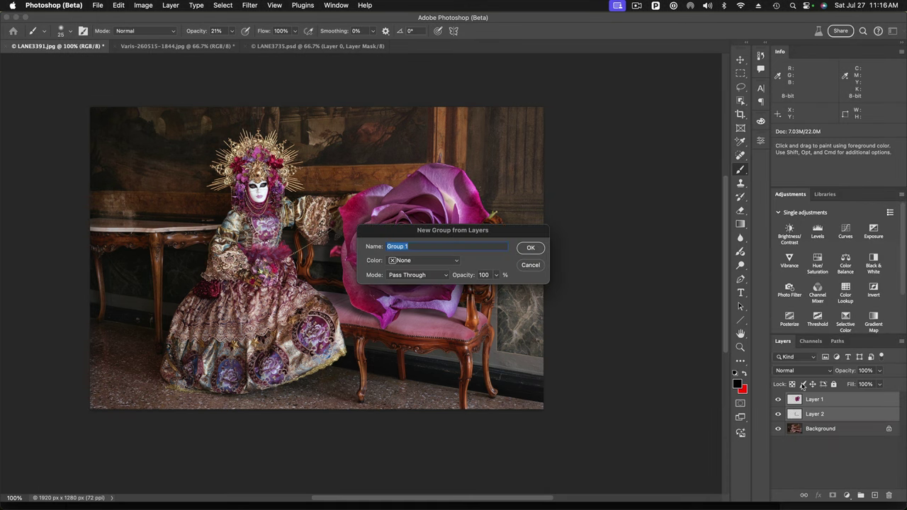
pyautogui.write('rose')
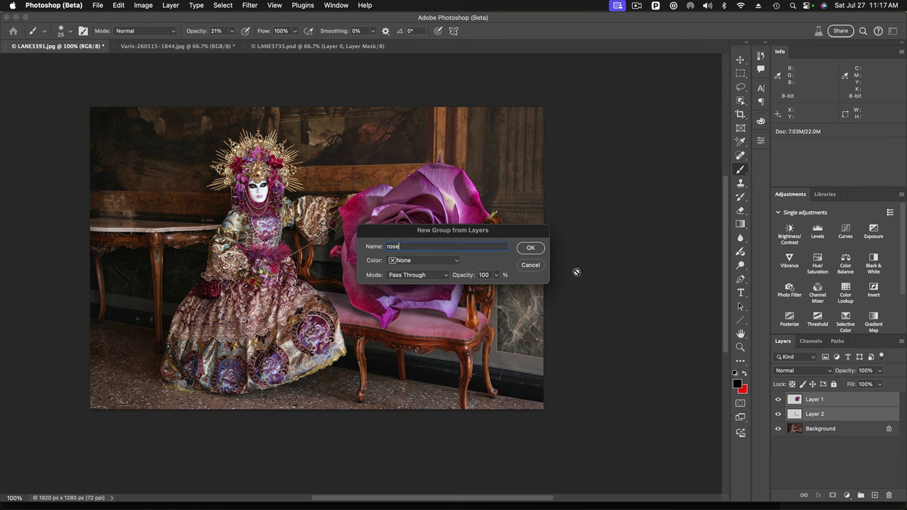
pyautogui.click(523, 248)
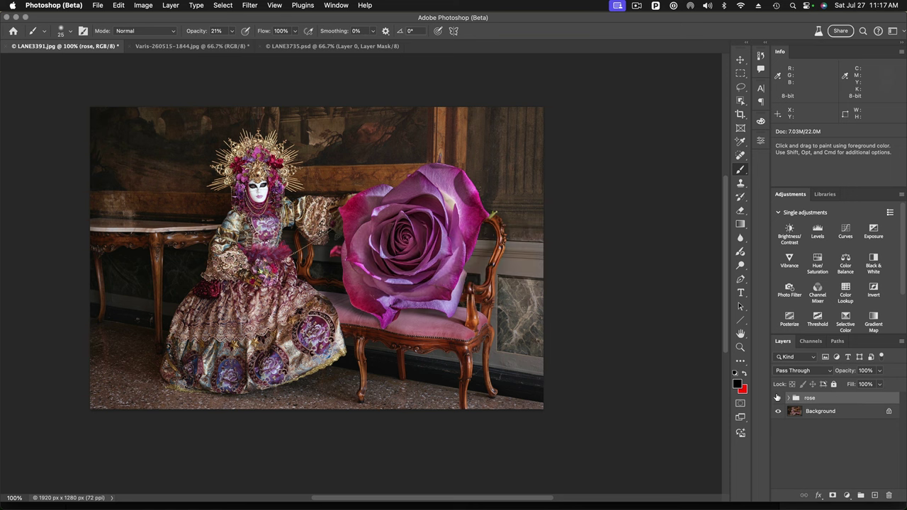
# Step: Compare the rose group hidden and shown, then nudge it about 23 px right
pyautogui.click(779, 399)
pyautogui.click(778, 399)
pyautogui.click(778, 399)
pyautogui.click(778, 399)
pyautogui.click(779, 399)
pyautogui.click(778, 399)
pyautogui.click(741, 60)
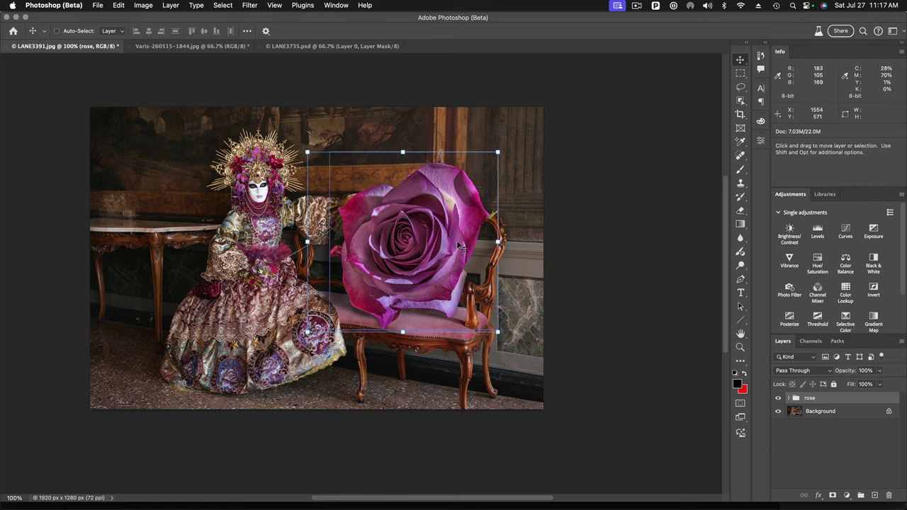
pyautogui.moveTo(457, 242); pyautogui.dragTo(465, 246)
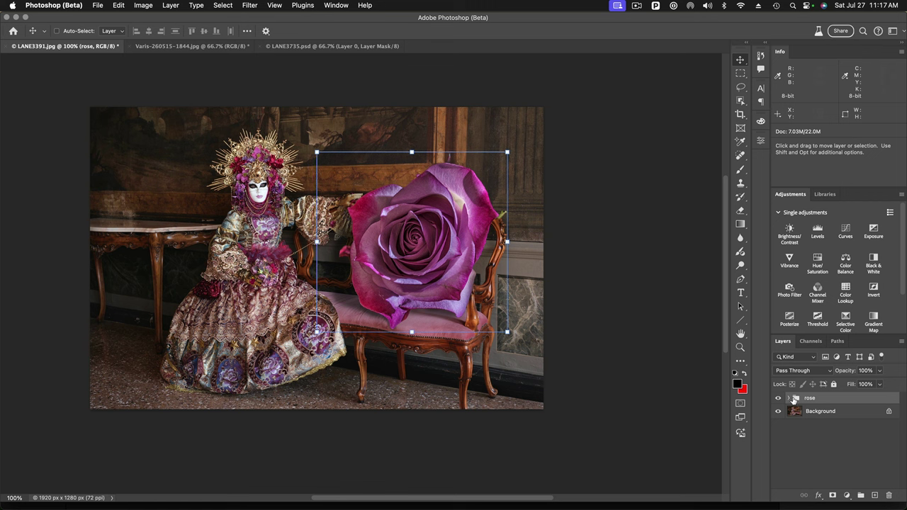
# Step: Add a layer mask to the rose group, zoom in on the chair arm, and set black
pyautogui.click(833, 495)
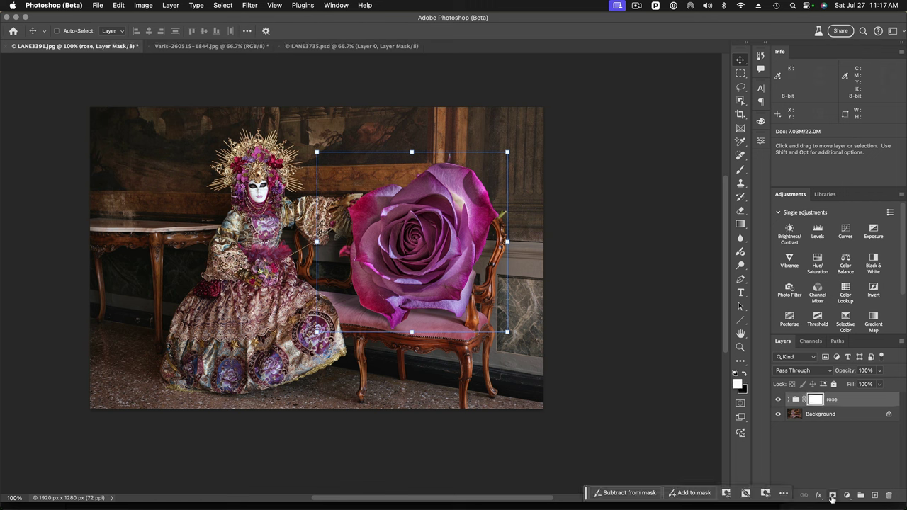
pyautogui.press('space')
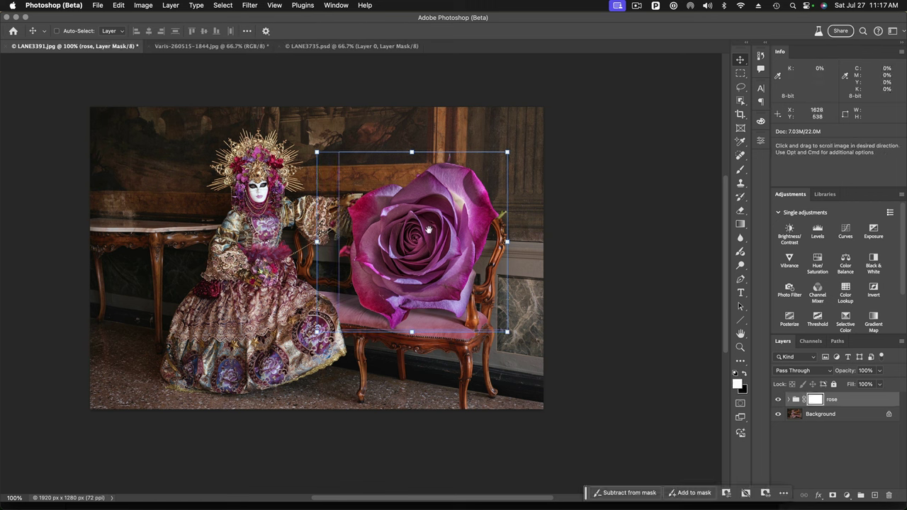
pyautogui.keyDown('super'); pyautogui.click(462, 306); pyautogui.keyUp('super')
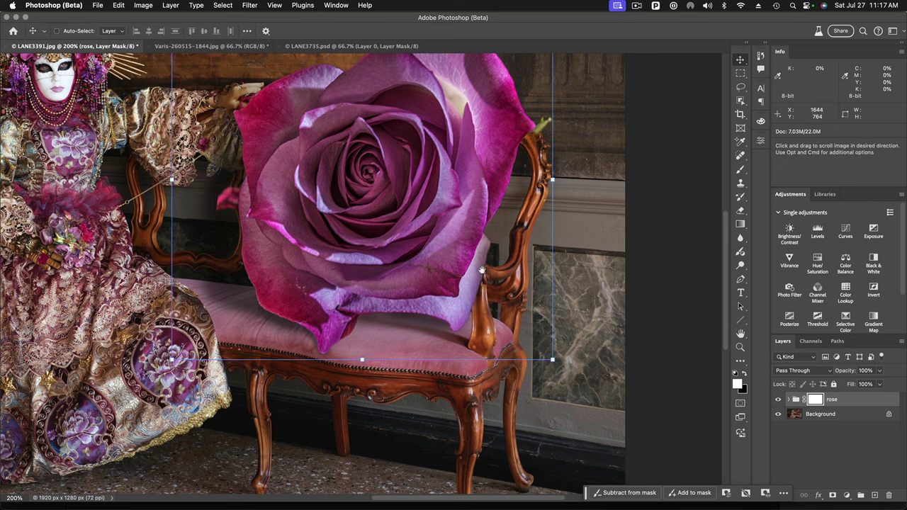
pyautogui.click(745, 377)
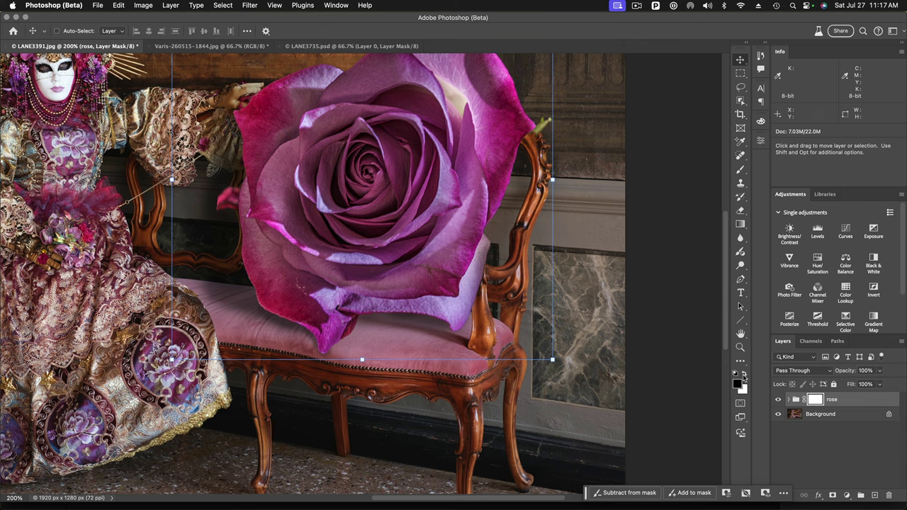
pyautogui.click(741, 170)
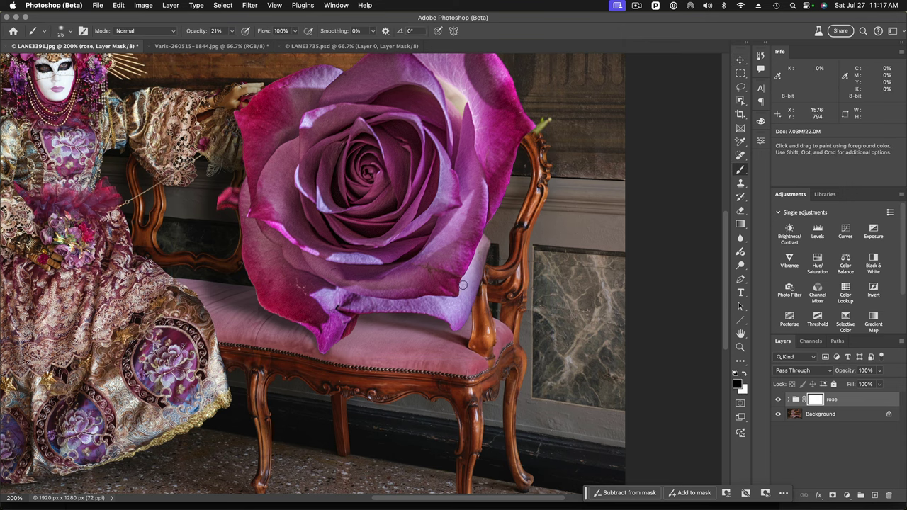
pyautogui.scroll(2, 463, 285)
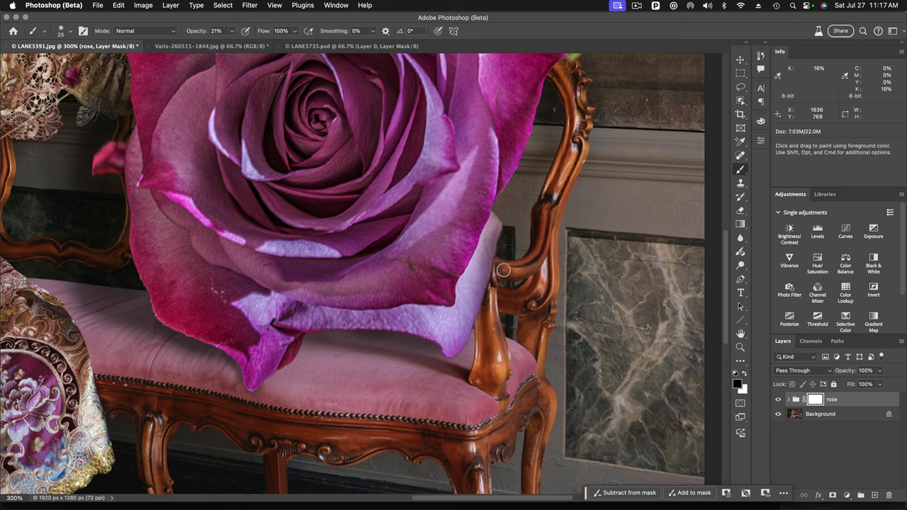
# Step: Mask out the rose over the chair-arm knob at 100% opacity with a harder 37 px brush
pyautogui.moveTo(503, 270)
pyautogui.mouseDown()
pyautogui.moveTo(487, 264)
pyautogui.moveTo(490, 271)
pyautogui.mouseUp()
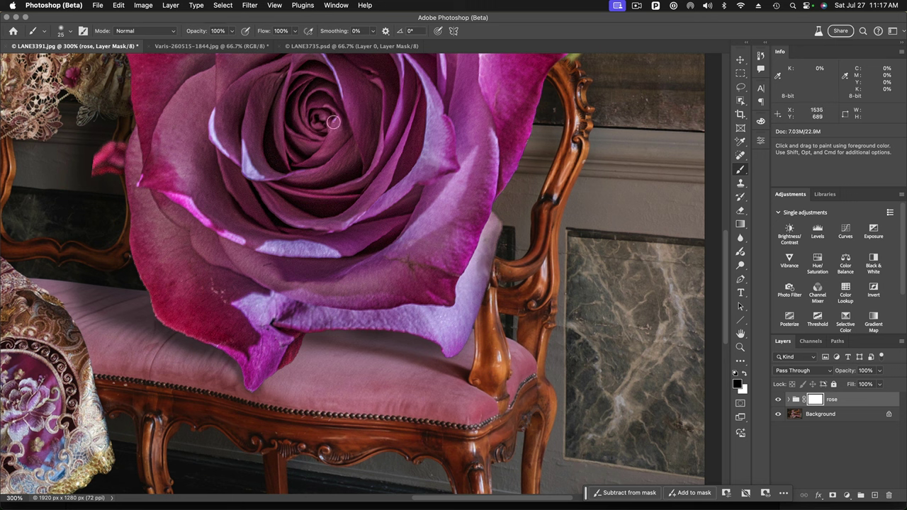
pyautogui.press('0')
pyautogui.moveTo(500, 272)
pyautogui.mouseDown()
pyautogui.moveTo(478, 261)
pyautogui.moveTo(480, 298)
pyautogui.mouseUp()
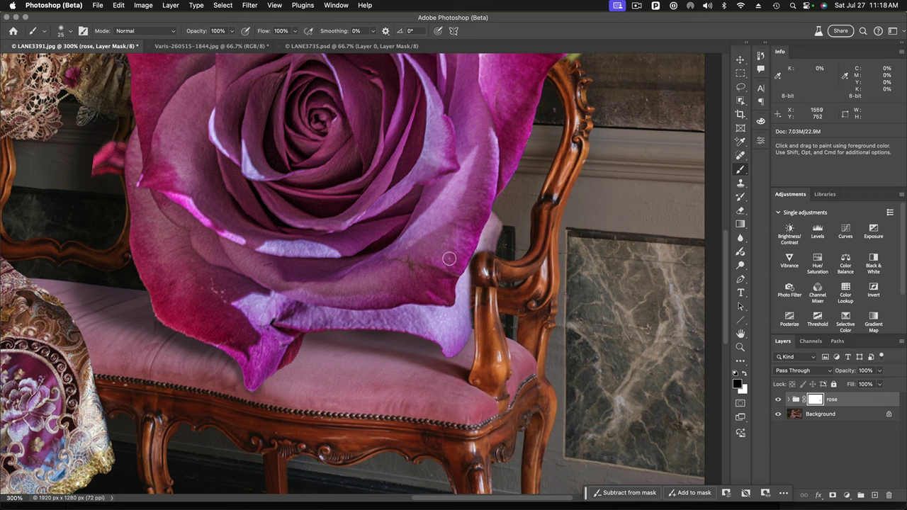
pyautogui.moveTo(427, 238); pyautogui.dragTo(438, 241)
pyautogui.moveTo(433, 181); pyautogui.dragTo(421, 271)
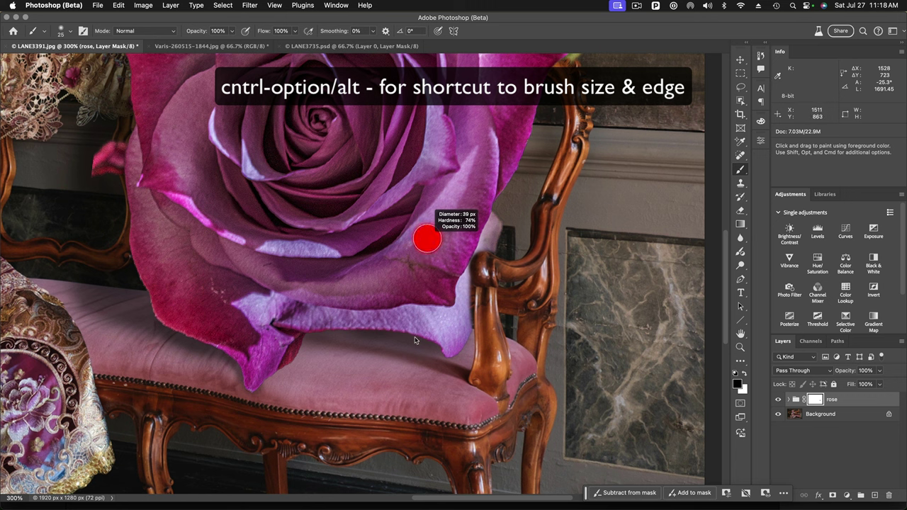
pyautogui.moveTo(427, 239); pyautogui.dragTo(428, 237)
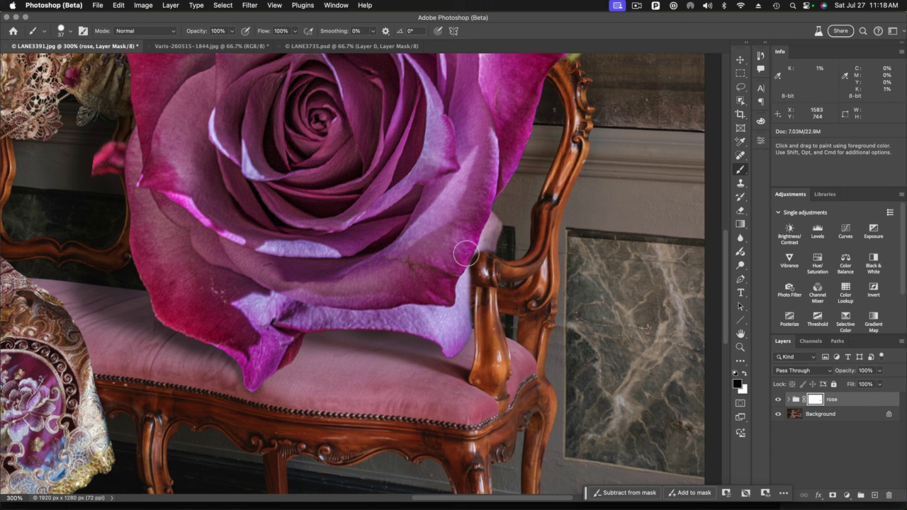
pyautogui.press('x')
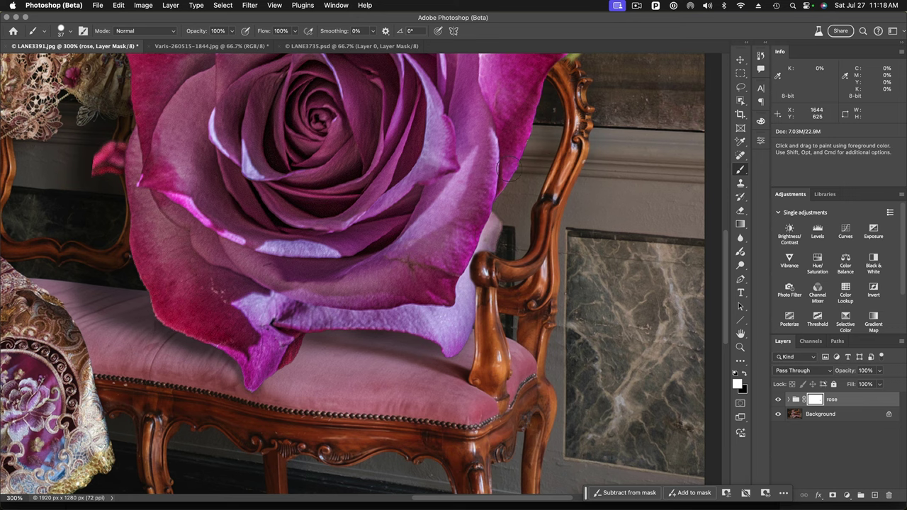
# Step: Zoom out, hide the rose group, and make the Background layer active
pyautogui.press('super+minus')
pyautogui.press('super+minus')
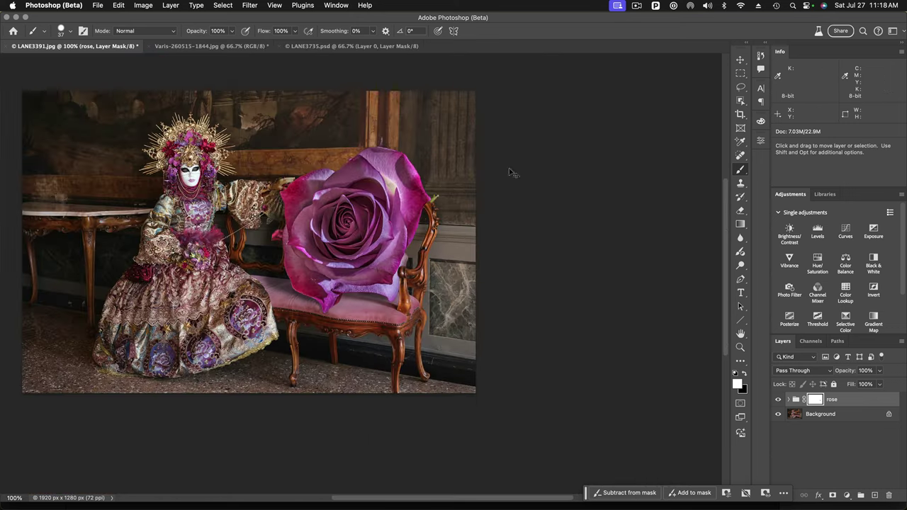
pyautogui.moveTo(459, 267)
pyautogui.mouseDown()
pyautogui.moveTo(524, 301)
pyautogui.moveTo(538, 326)
pyautogui.moveTo(540, 315)
pyautogui.mouseUp()
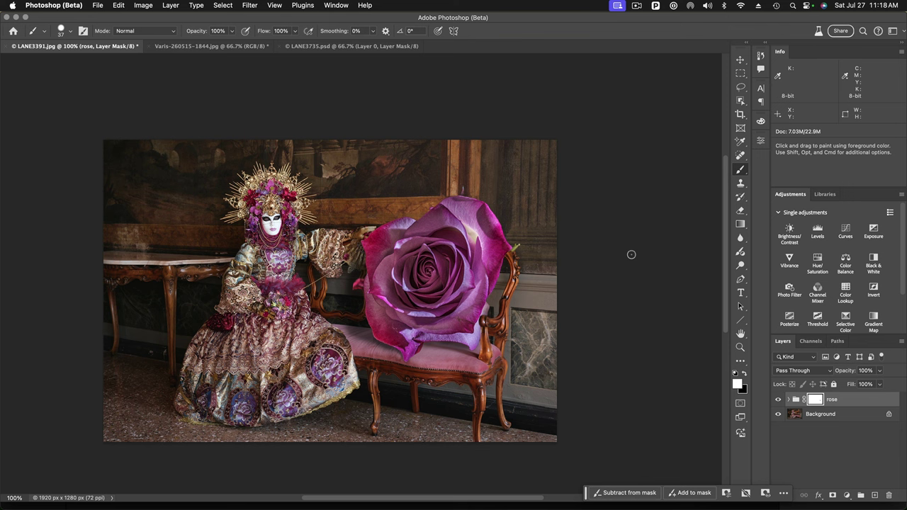
pyautogui.click(777, 400)
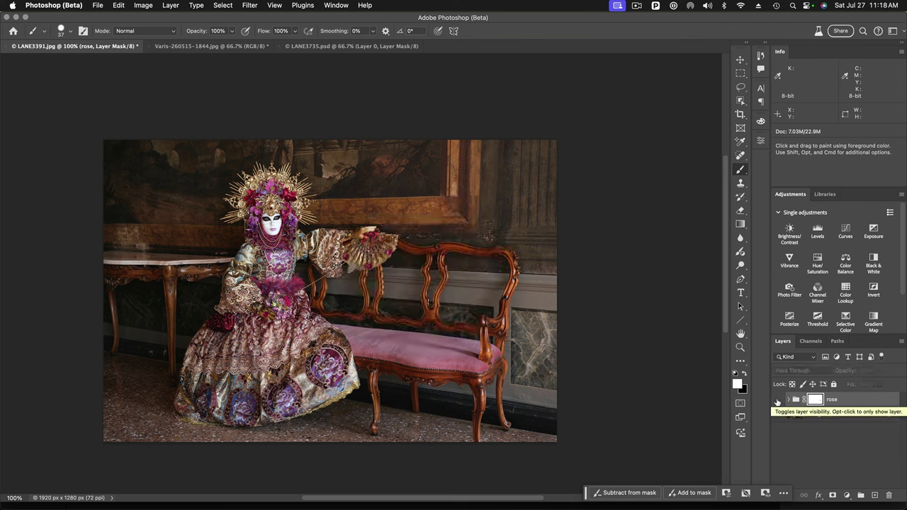
pyautogui.click(796, 414)
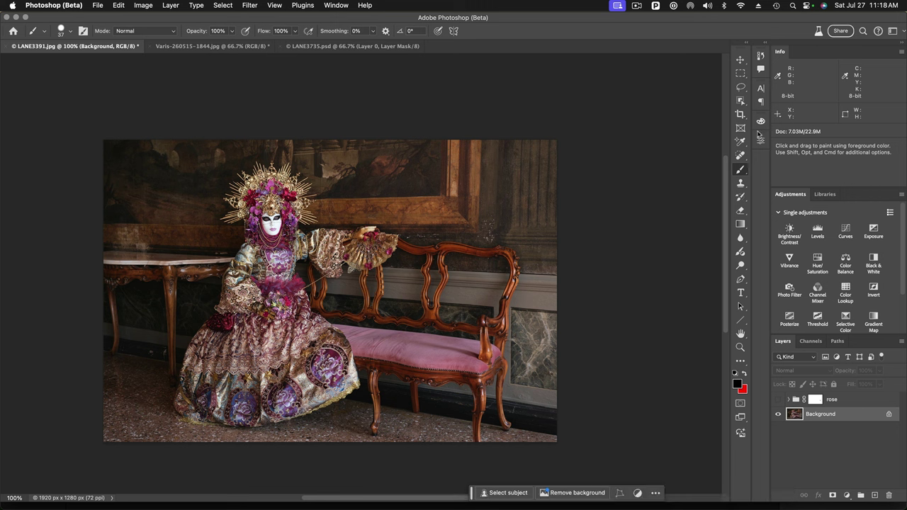
# Step: Lasso the couch back, then Shift-add the couch's right end to the selection
pyautogui.click(741, 87)
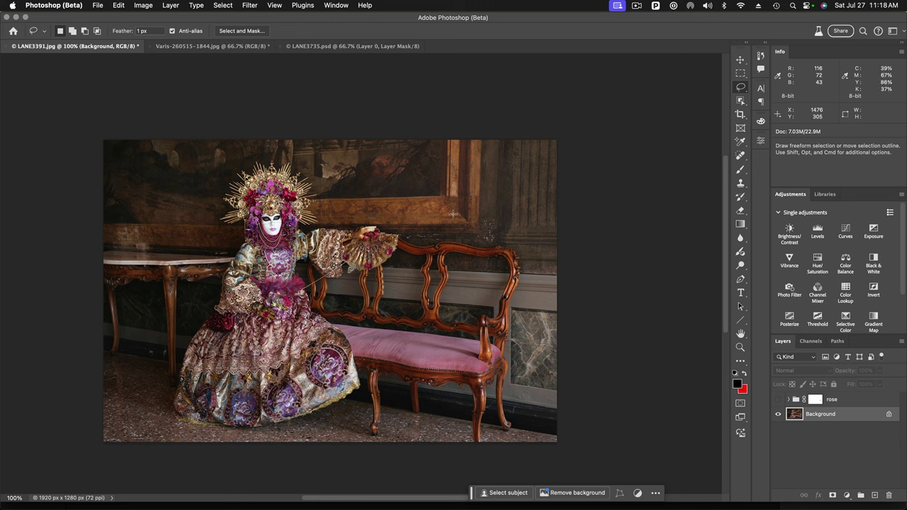
pyautogui.moveTo(477, 207); pyautogui.dragTo(419, 191)
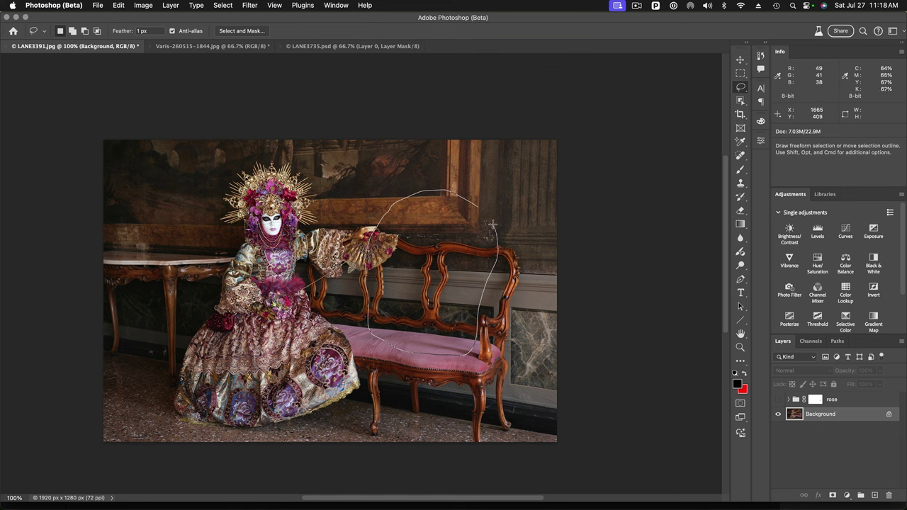
pyautogui.moveTo(481, 207); pyautogui.dragTo(479, 208)
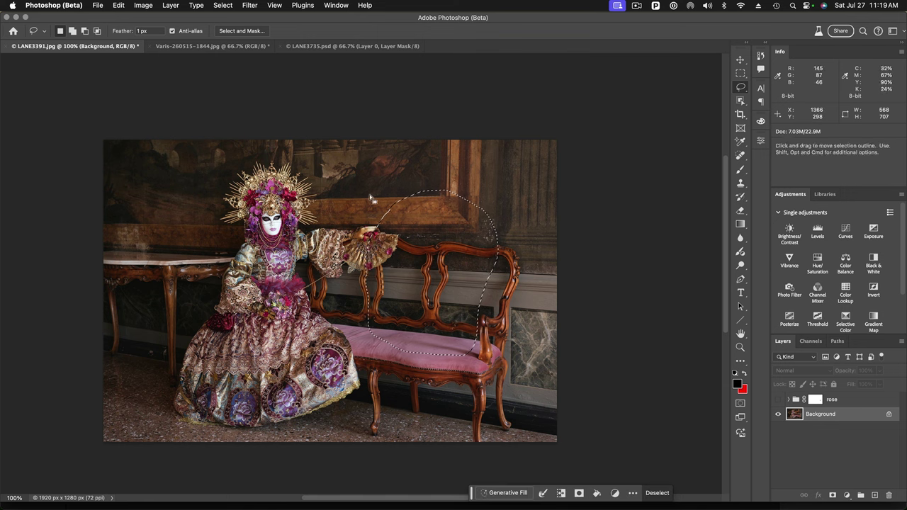
pyautogui.press('shift')
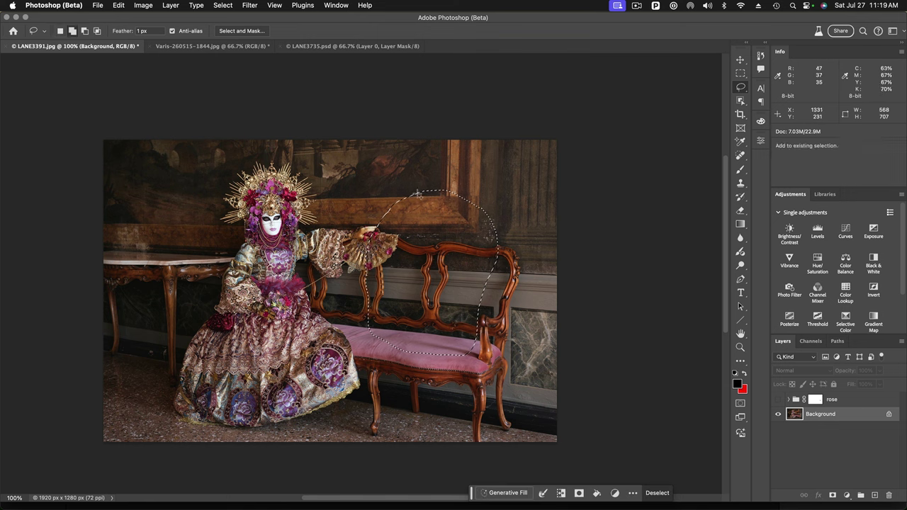
pyautogui.moveTo(401, 195); pyautogui.dragTo(398, 193)
pyautogui.moveTo(351, 229); pyautogui.dragTo(348, 287)
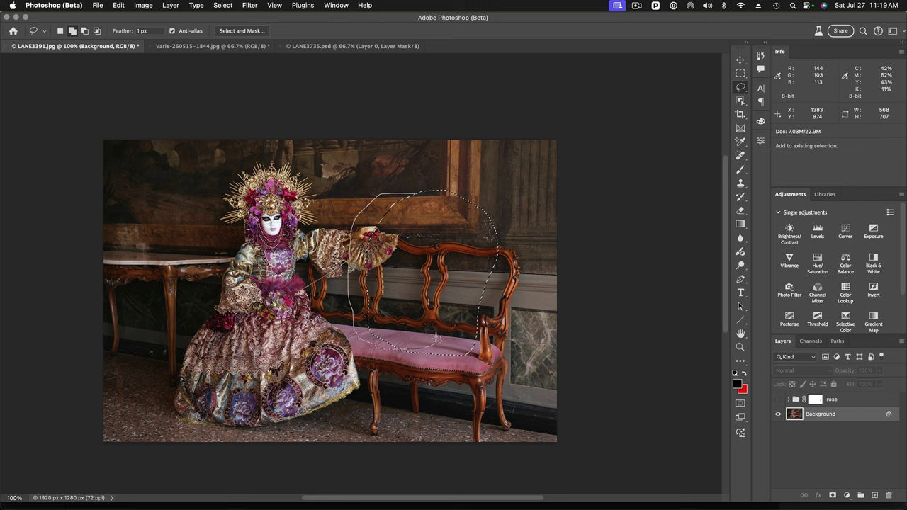
pyautogui.moveTo(368, 347); pyautogui.dragTo(401, 202)
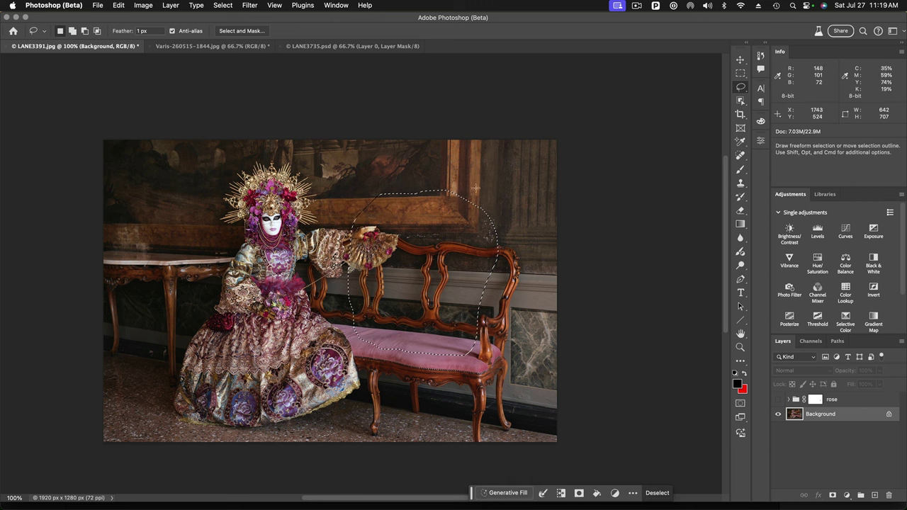
# Step: Bring up Generative Fill for the couch selection and its reference-image options
pyautogui.click(507, 494)
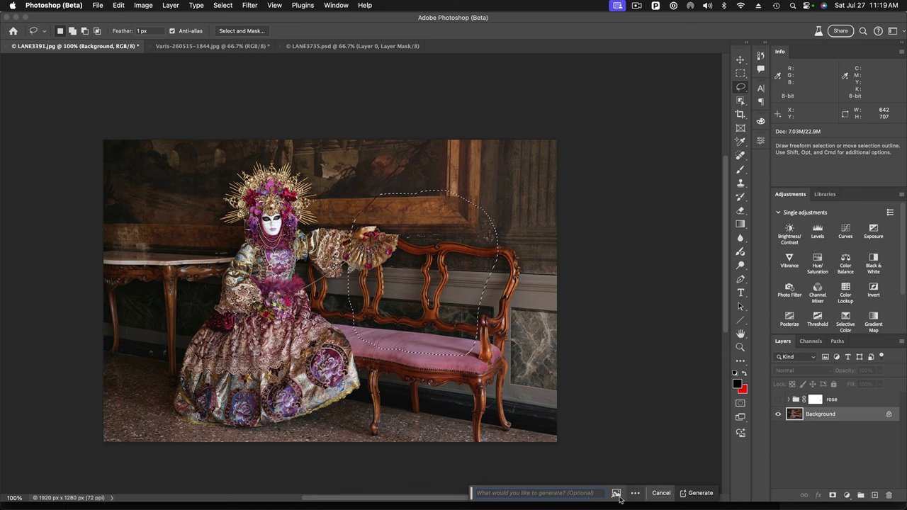
pyautogui.moveTo(617, 494)
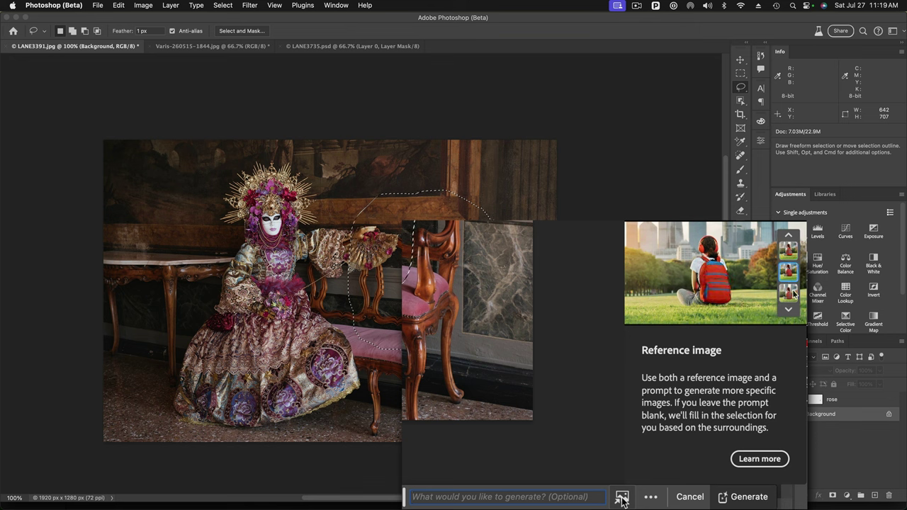
pyautogui.click(622, 499)
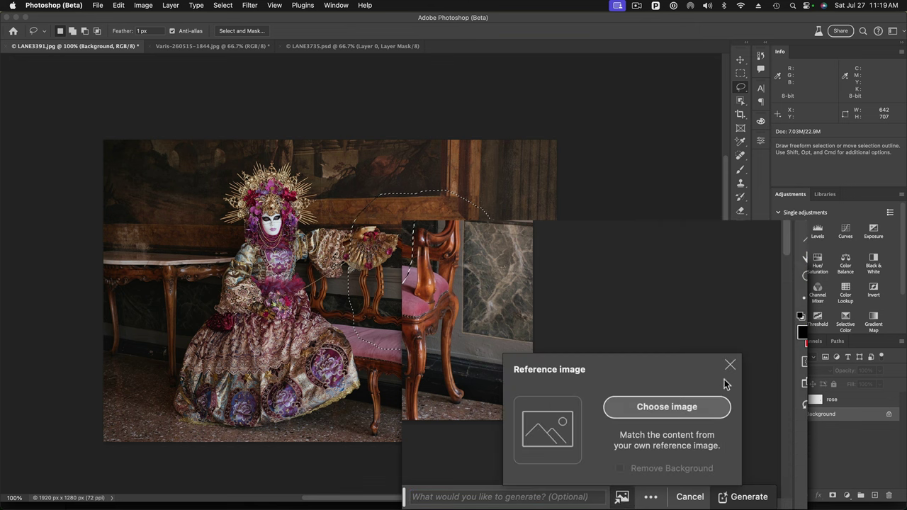
# Step: Load Varis–260515-1844.jpg from 2023-Archive > 240730 as the reference image, with background removed
pyautogui.click(656, 409)
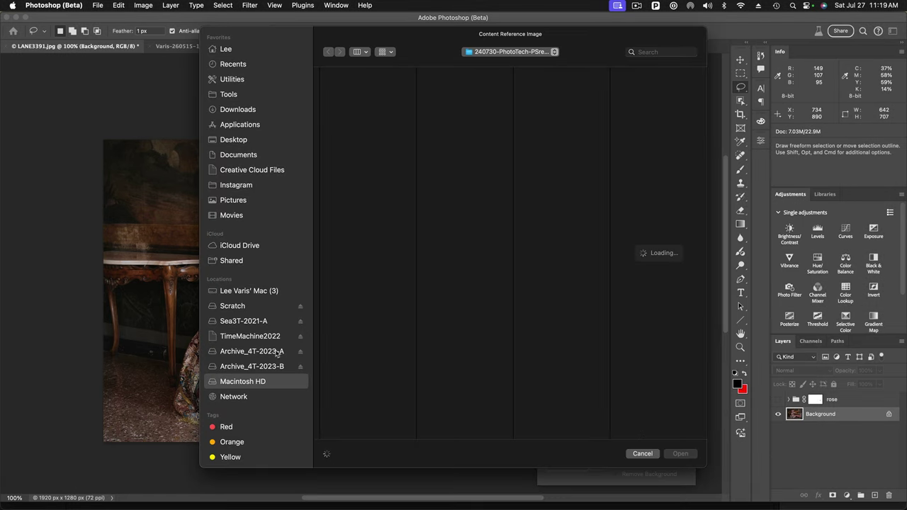
pyautogui.click(276, 353)
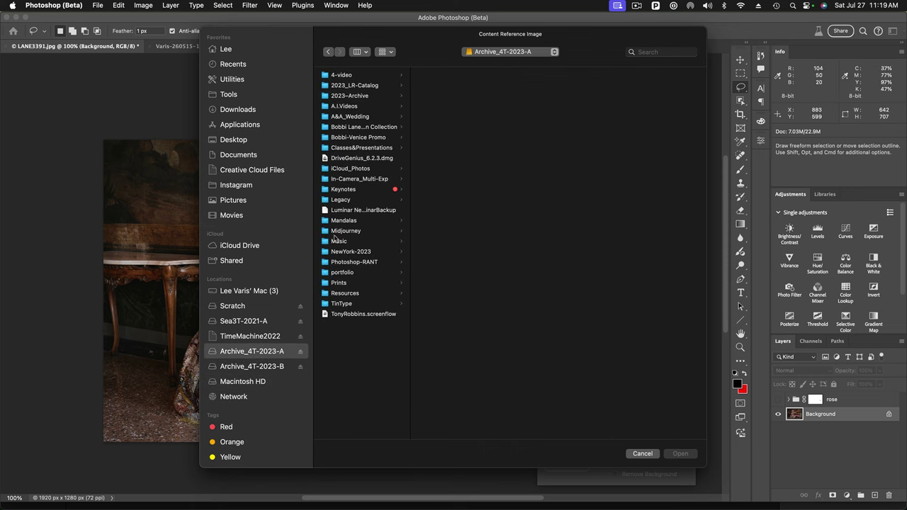
pyautogui.click(327, 96)
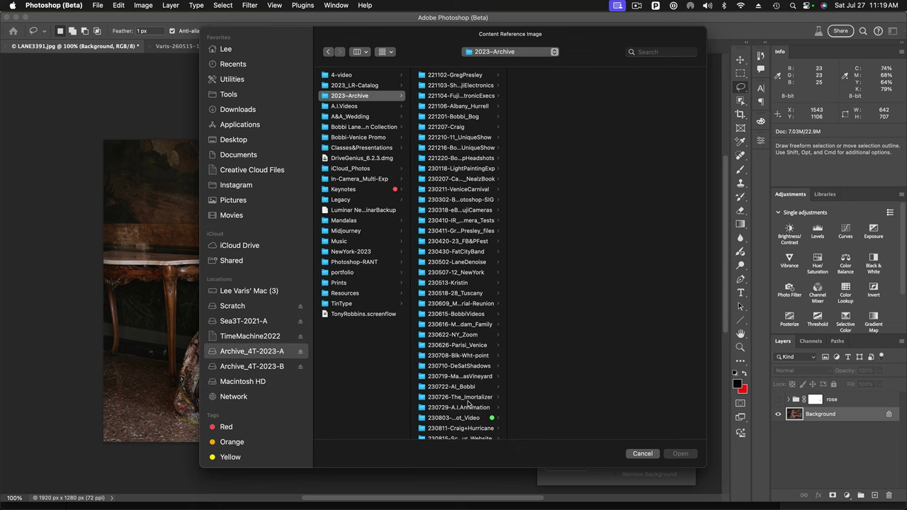
pyautogui.scroll(-10, 469, 404)
pyautogui.scroll(-10, 470, 405)
pyautogui.scroll(-5, 472, 406)
pyautogui.click(422, 337)
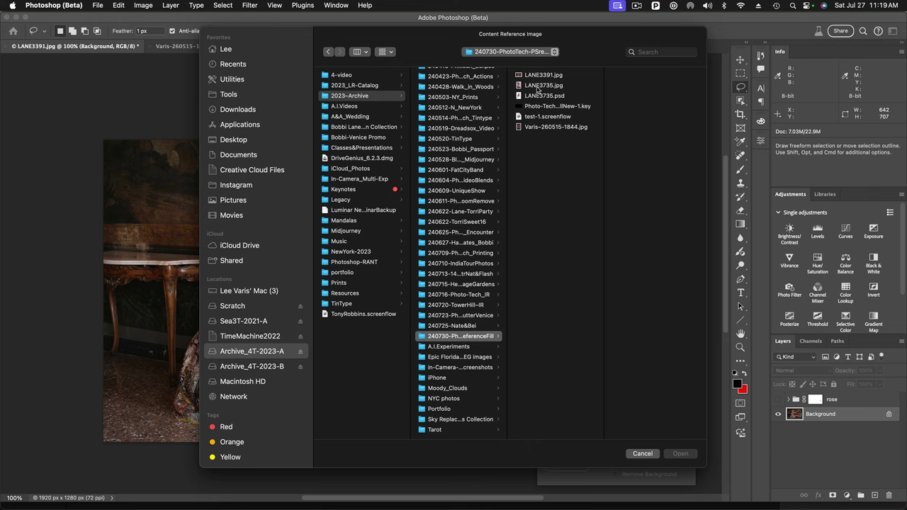
pyautogui.click(519, 127)
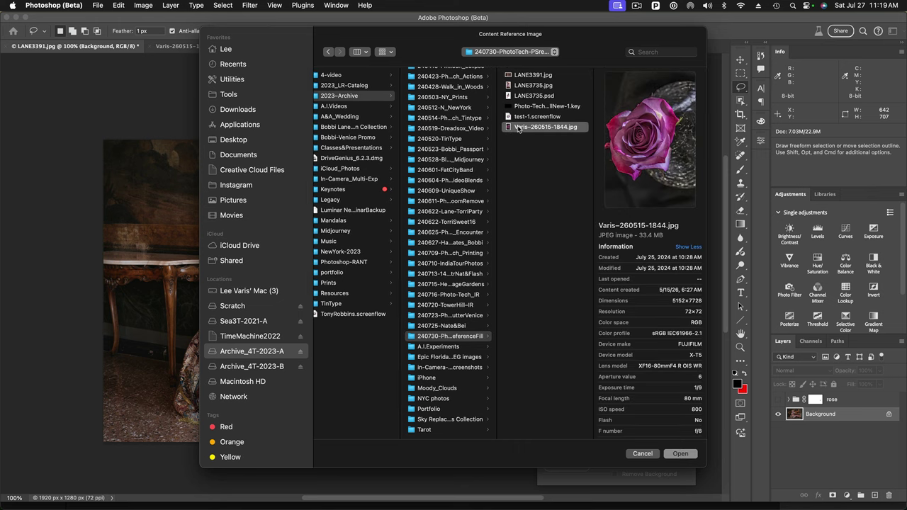
pyautogui.click(678, 454)
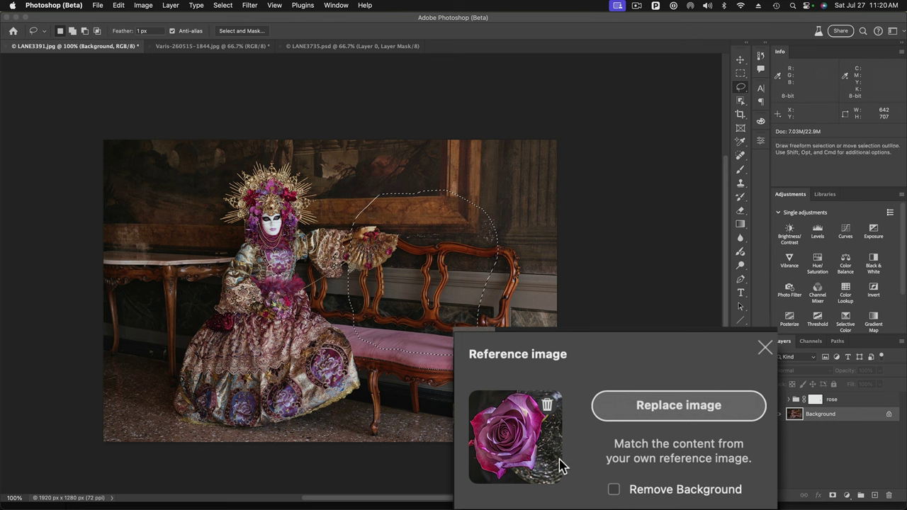
pyautogui.click(614, 491)
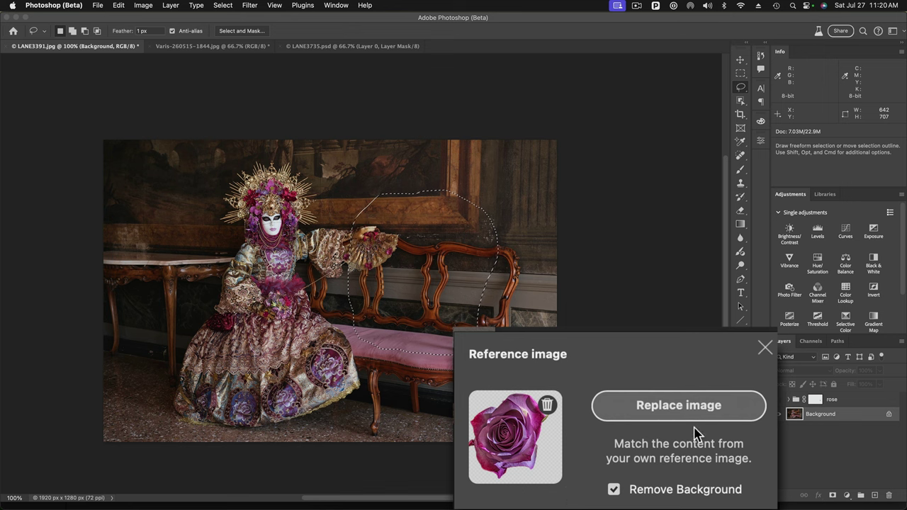
# Step: Generate the purple rose on the bench, compare its three variations, and keep variation 1
pyautogui.click(765, 347)
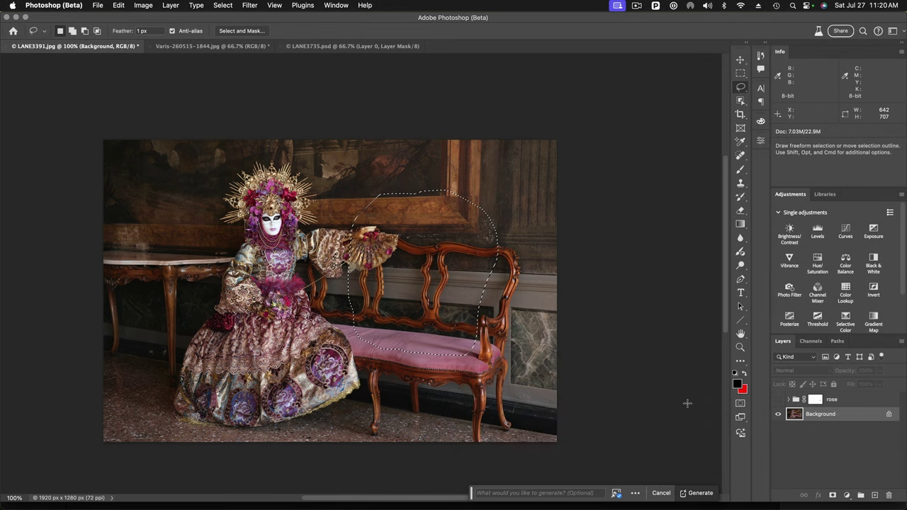
pyautogui.click(699, 493)
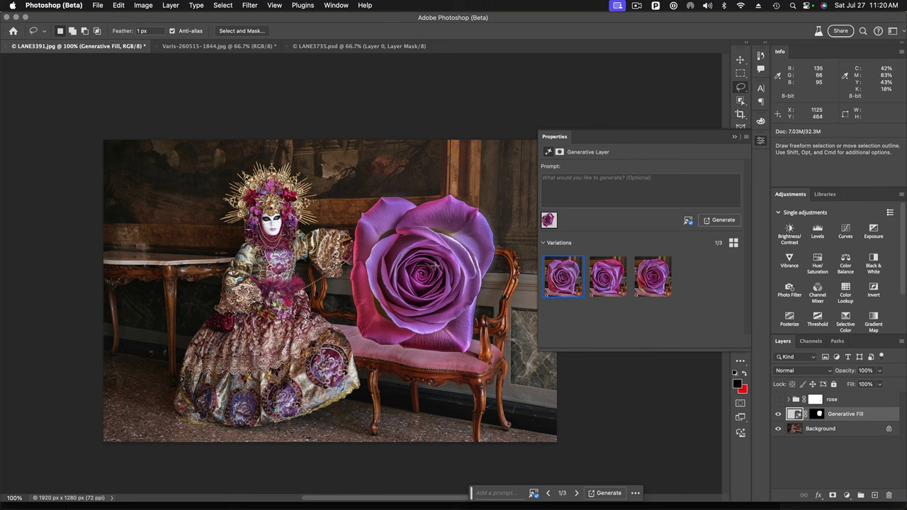
pyautogui.click(615, 286)
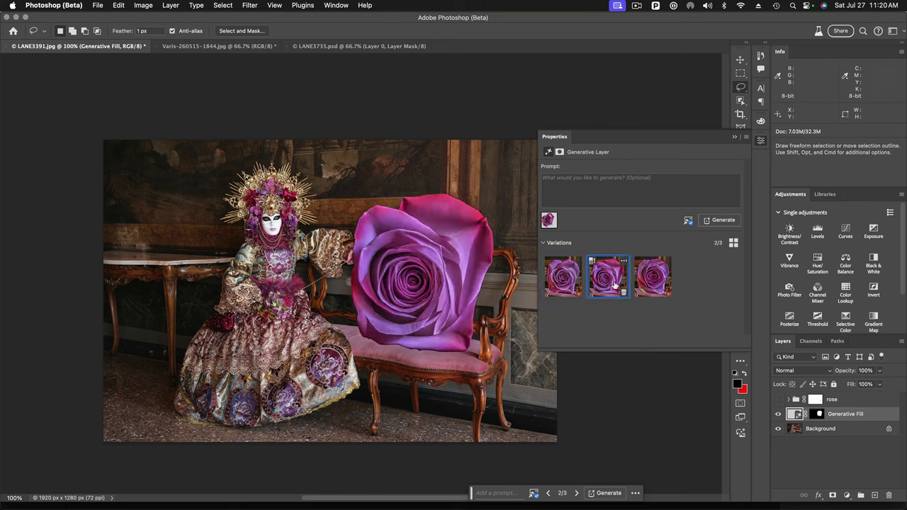
pyautogui.click(647, 285)
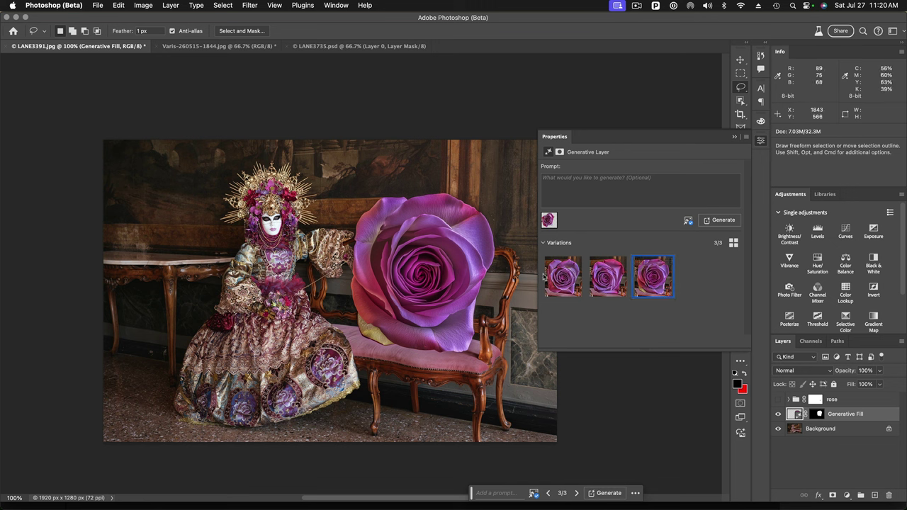
pyautogui.click(556, 278)
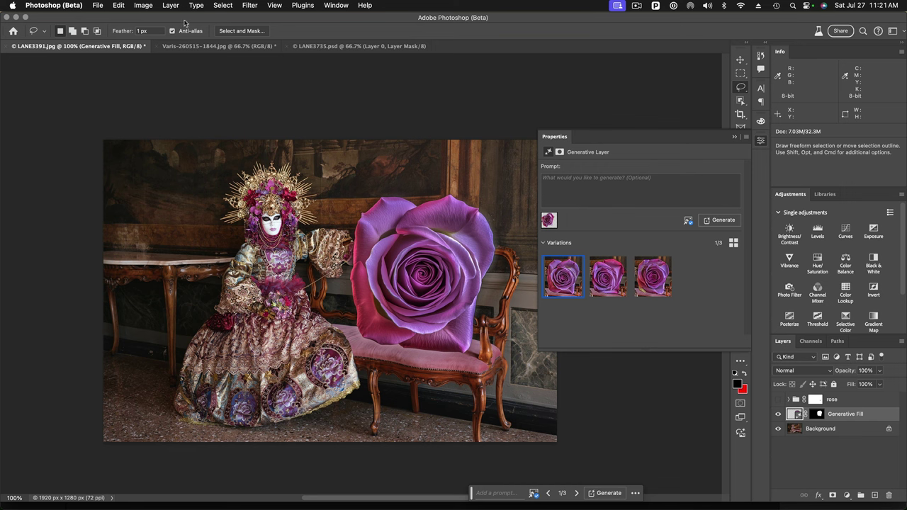
pyautogui.click(206, 47)
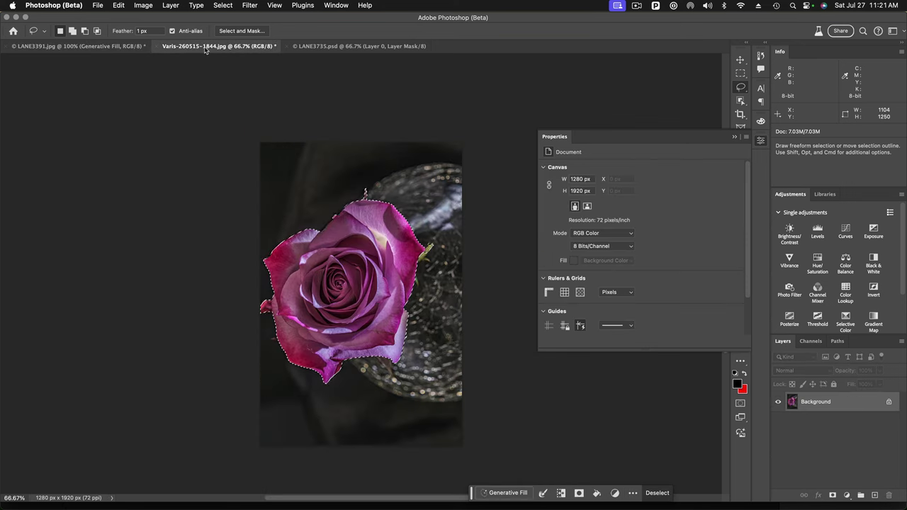
pyautogui.click(90, 48)
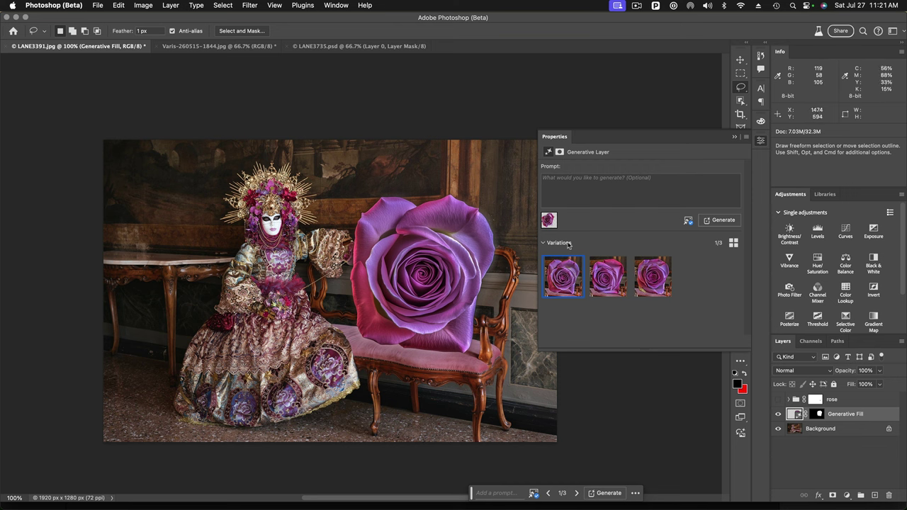
# Step: Nudge the generated rose slightly right, then hide the Generative Fill layer and view LANE3735.psd
pyautogui.click(760, 142)
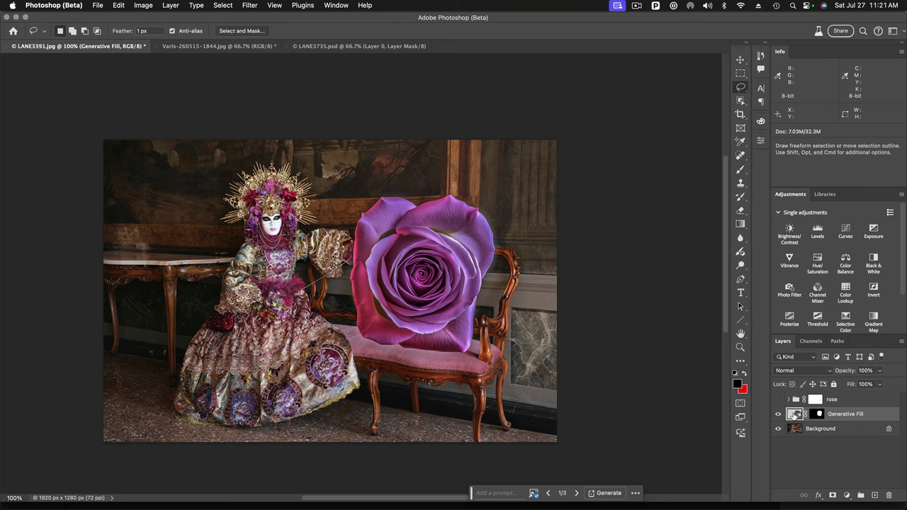
pyautogui.click(741, 59)
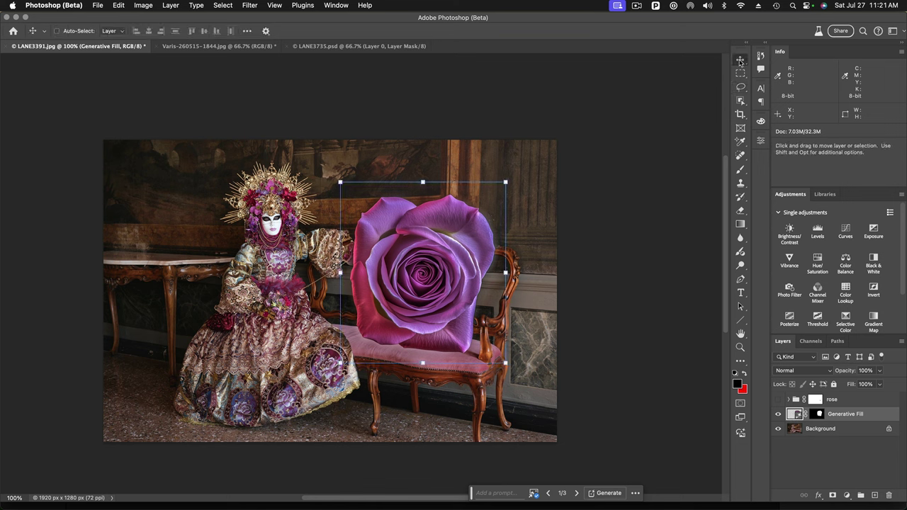
pyautogui.moveTo(458, 257); pyautogui.dragTo(462, 257)
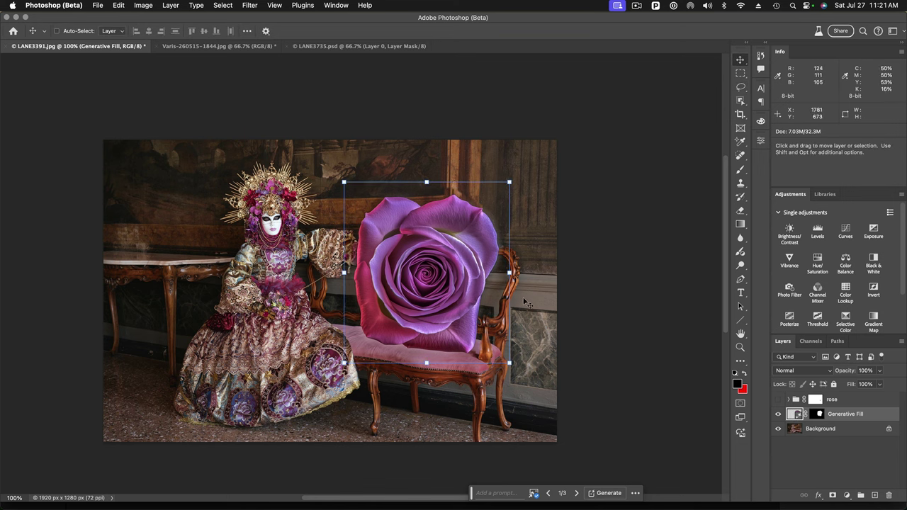
pyautogui.moveTo(426, 286); pyautogui.dragTo(427, 285)
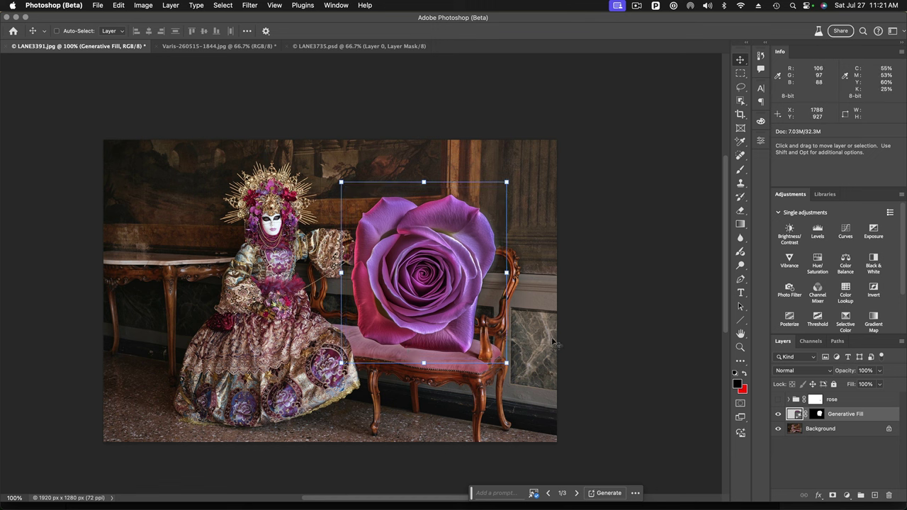
pyautogui.click(779, 415)
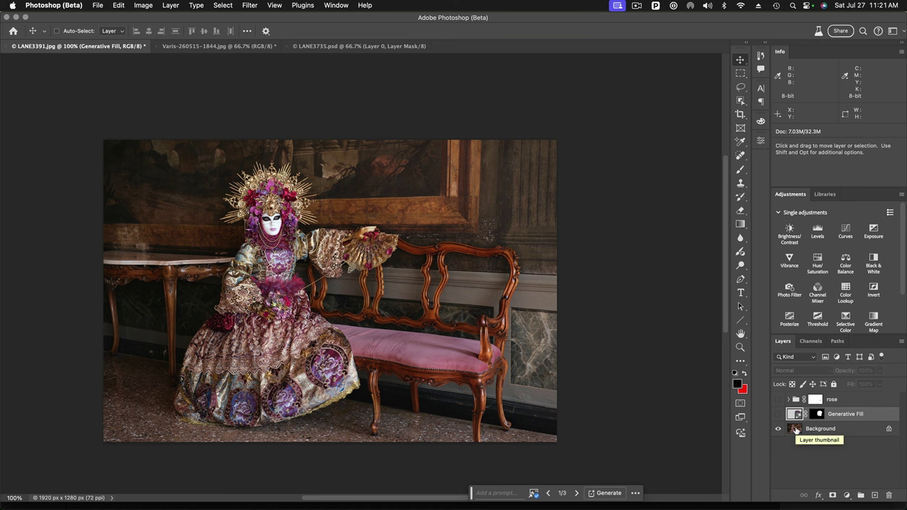
pyautogui.click(359, 47)
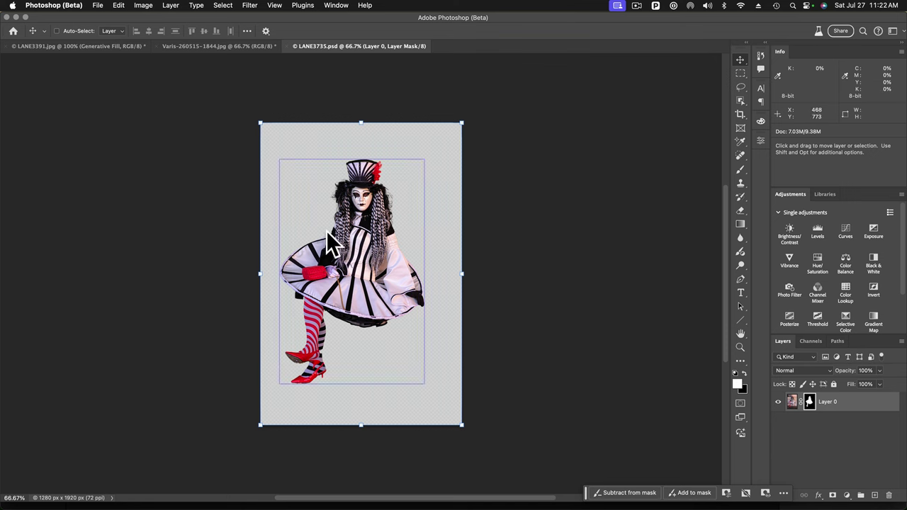
# Step: On the Background layer, lasso the couch's right half and wall, from above the fan to the floor
pyautogui.click(85, 48)
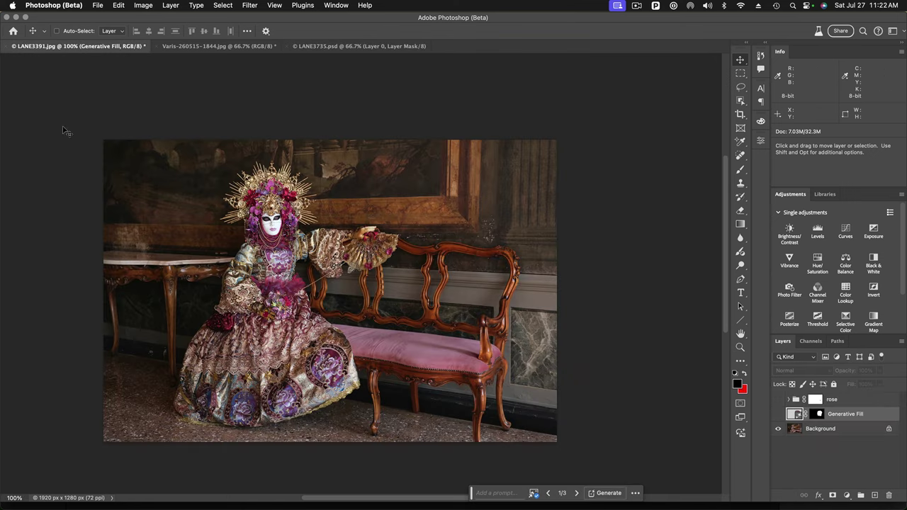
pyautogui.click(794, 430)
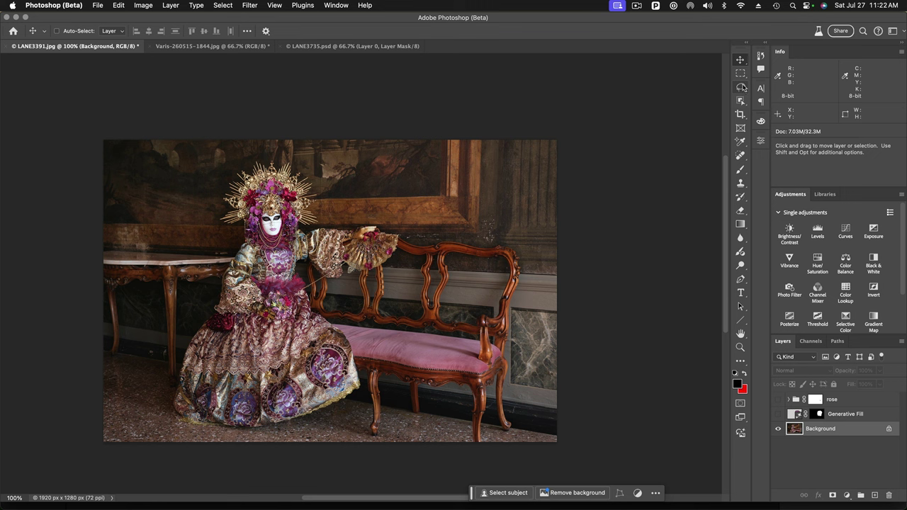
pyautogui.click(741, 87)
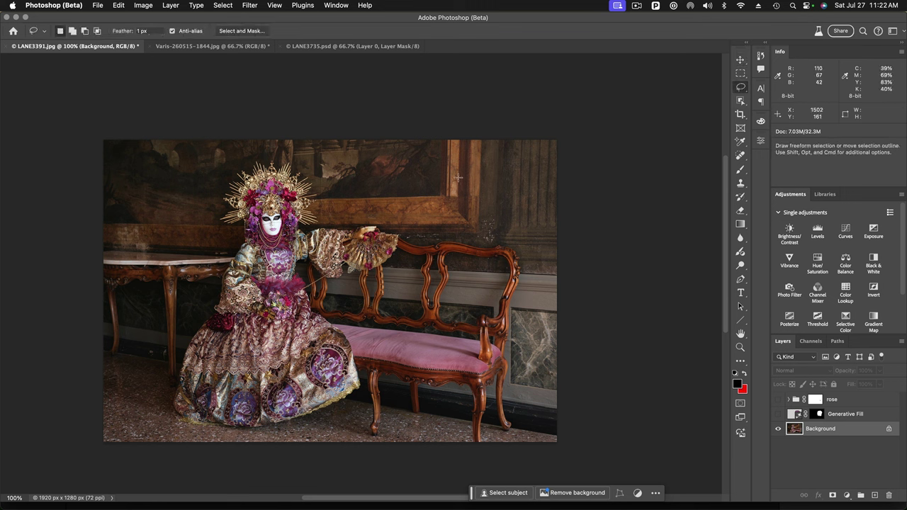
pyautogui.moveTo(458, 178); pyautogui.dragTo(415, 169)
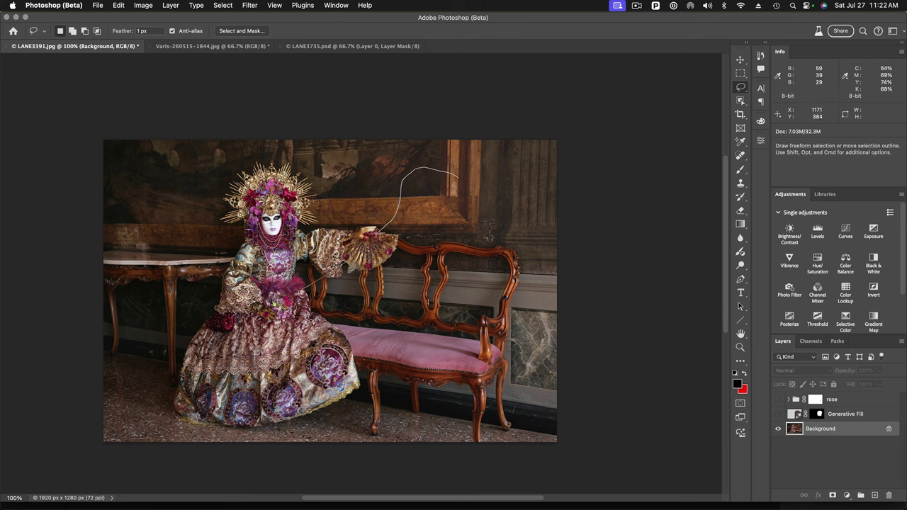
pyautogui.moveTo(345, 264); pyautogui.dragTo(334, 290)
pyautogui.moveTo(334, 321); pyautogui.dragTo(344, 332)
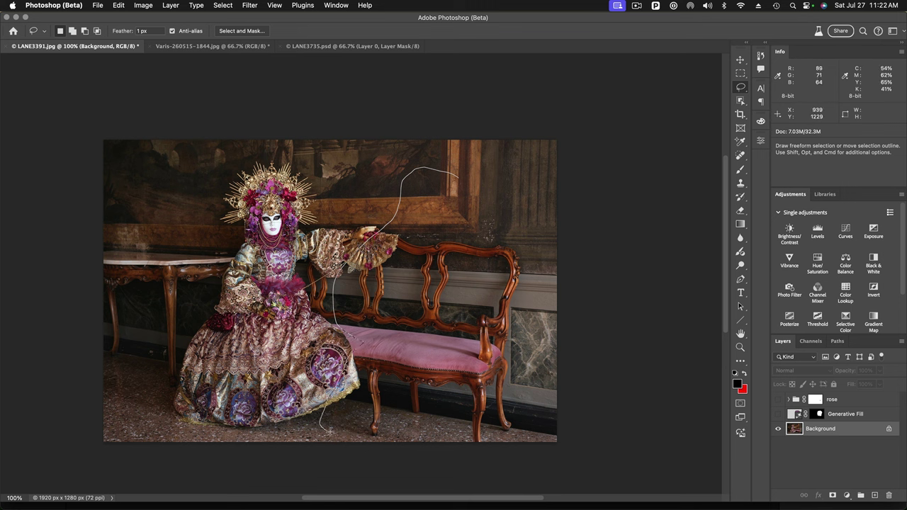
pyautogui.moveTo(351, 437)
pyautogui.mouseDown()
pyautogui.moveTo(374, 436)
pyautogui.moveTo(394, 417)
pyautogui.moveTo(402, 374)
pyautogui.moveTo(419, 357)
pyautogui.moveTo(474, 328)
pyautogui.moveTo(489, 247)
pyautogui.moveTo(459, 179)
pyautogui.mouseUp()
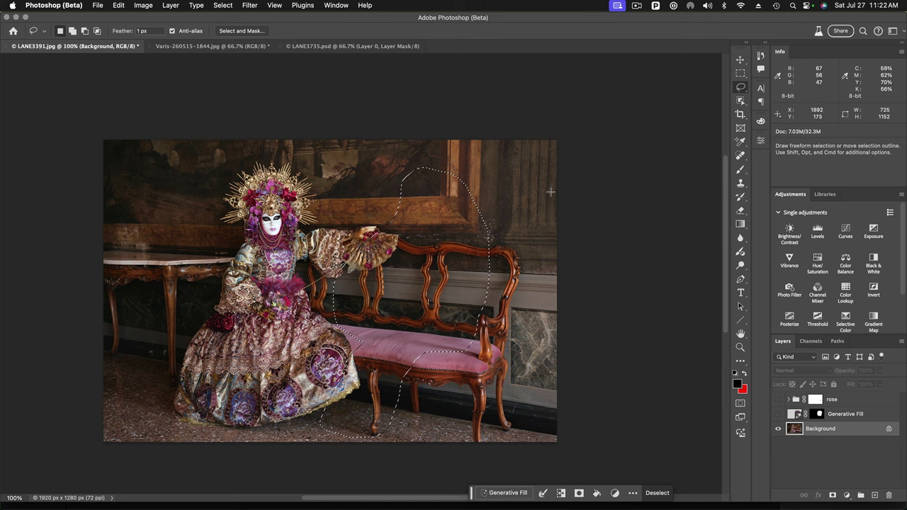
# Step: Set LANE3735.psd as the Generative Fill reference image for the couch selection
pyautogui.click(505, 494)
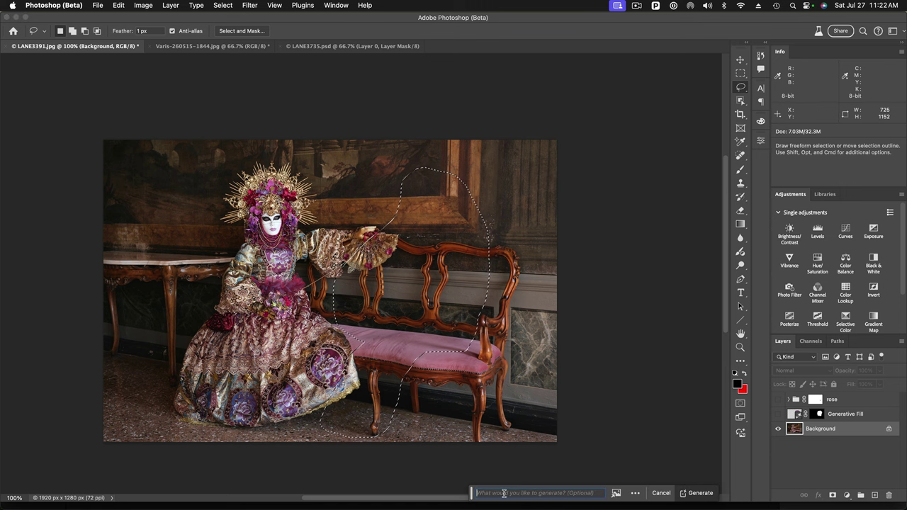
pyautogui.click(616, 493)
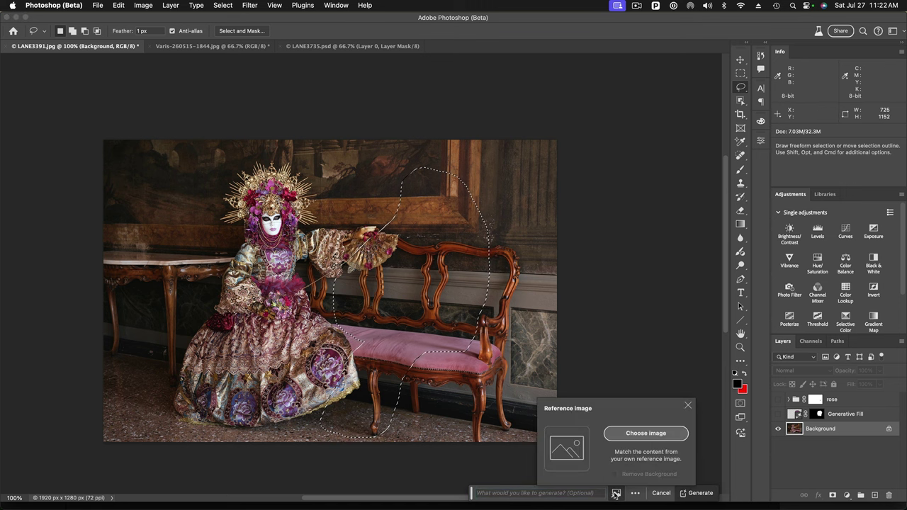
pyautogui.click(641, 434)
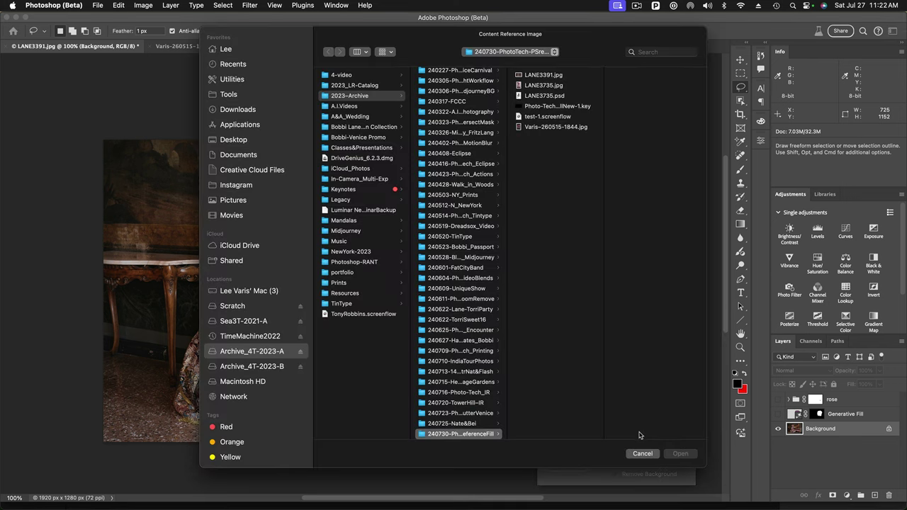
pyautogui.click(521, 96)
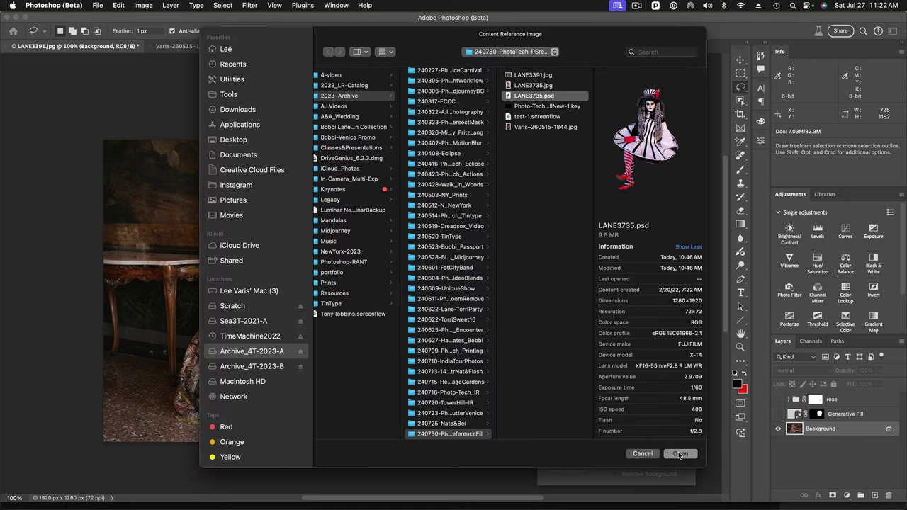
pyautogui.click(680, 454)
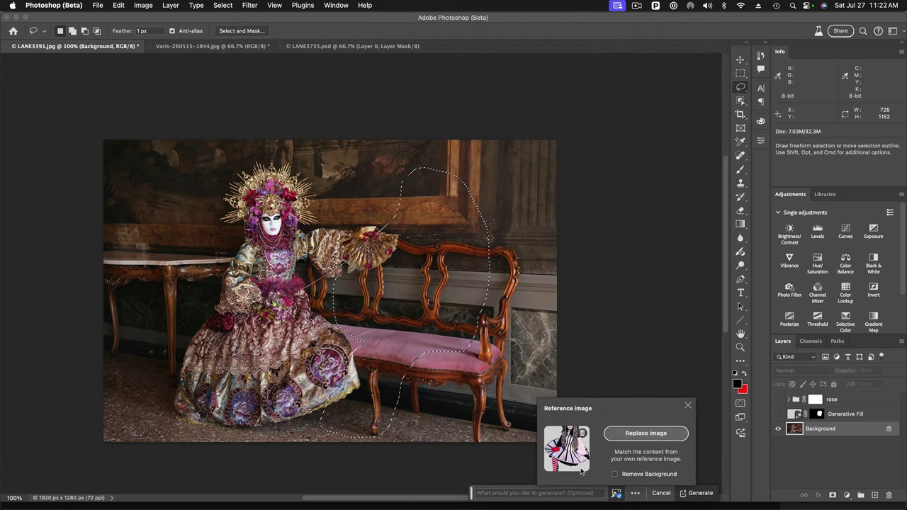
pyautogui.click(688, 406)
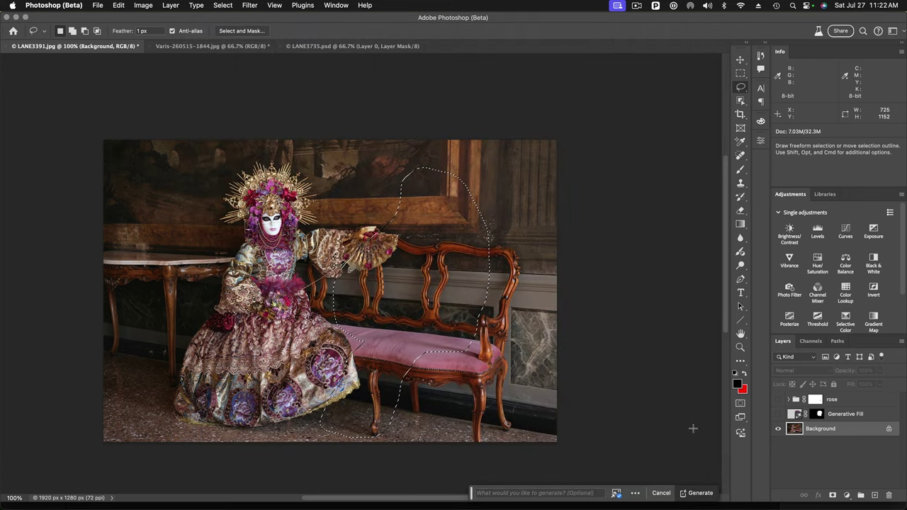
# Step: Generate fill in the lassoed couch area and preview its three variations
pyautogui.click(699, 495)
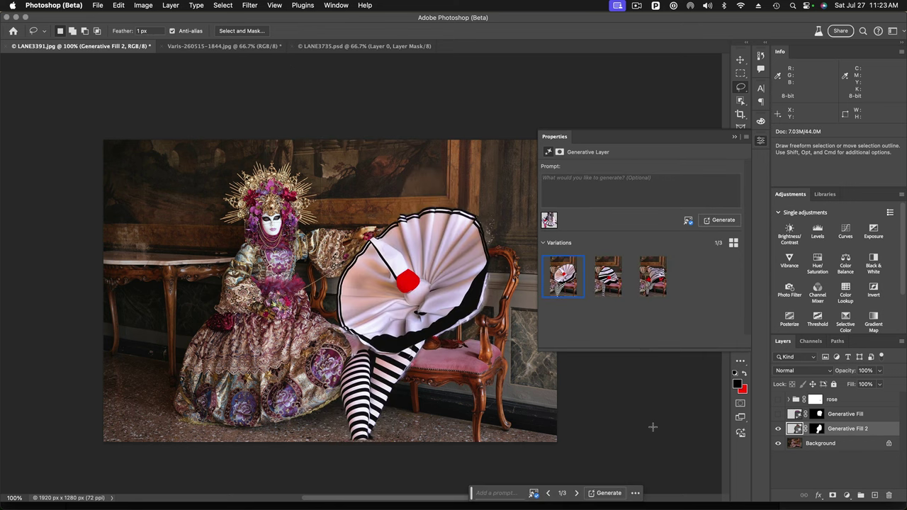
pyautogui.click(621, 277)
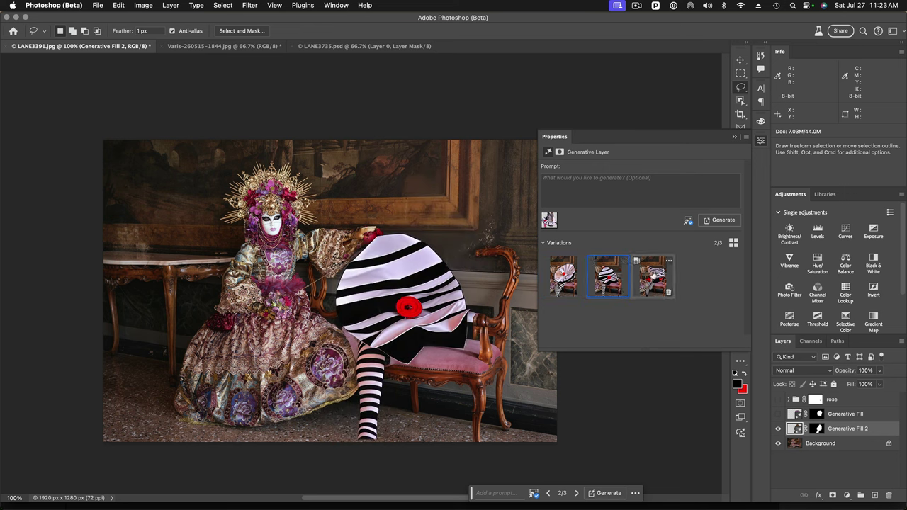
pyautogui.click(653, 276)
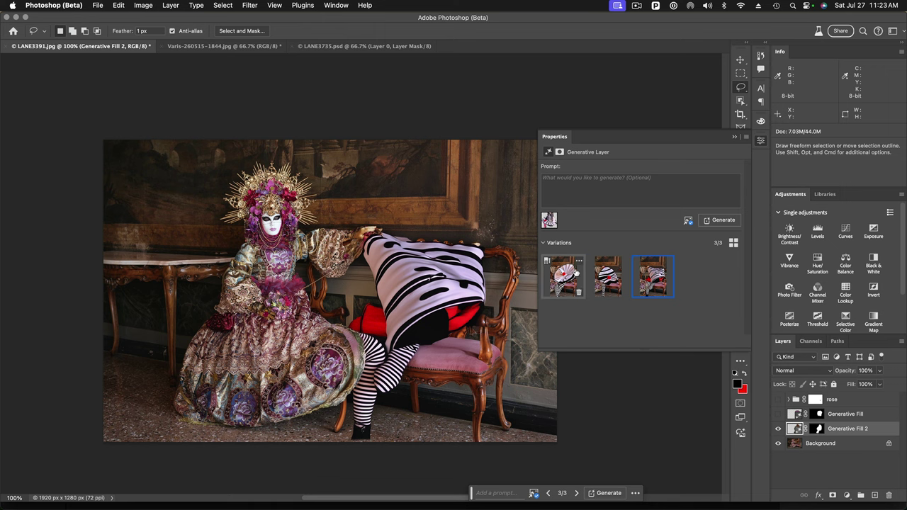
# Step: Compare with LANE3735.psd, then delete the Generative Fill 2 layer
pyautogui.click(359, 47)
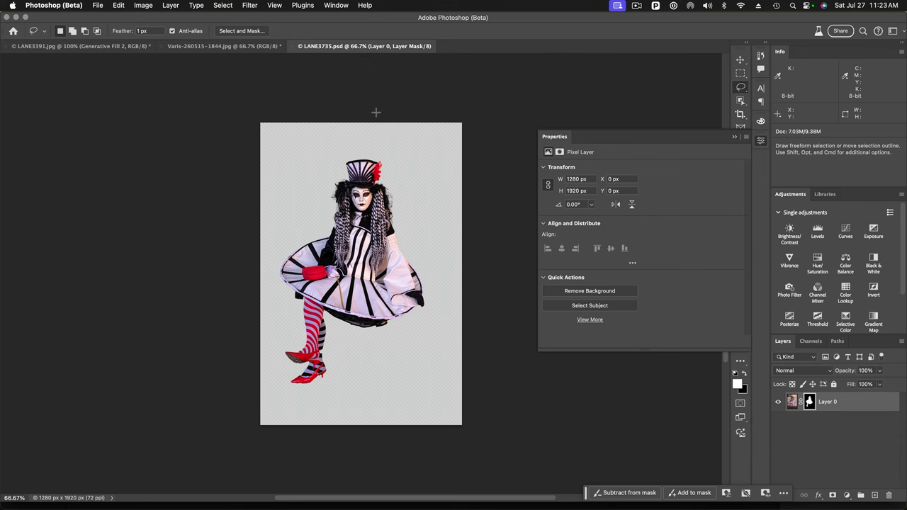
pyautogui.click(128, 48)
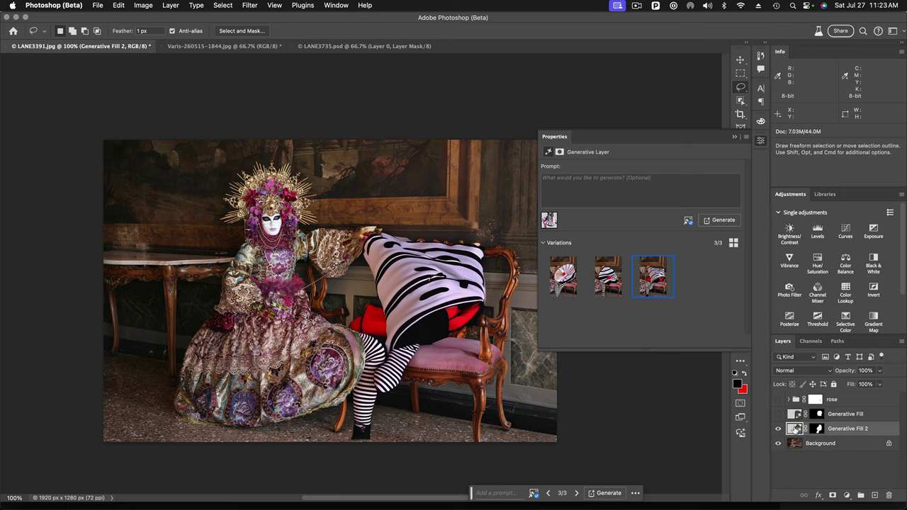
pyautogui.moveTo(796, 429); pyautogui.dragTo(890, 497)
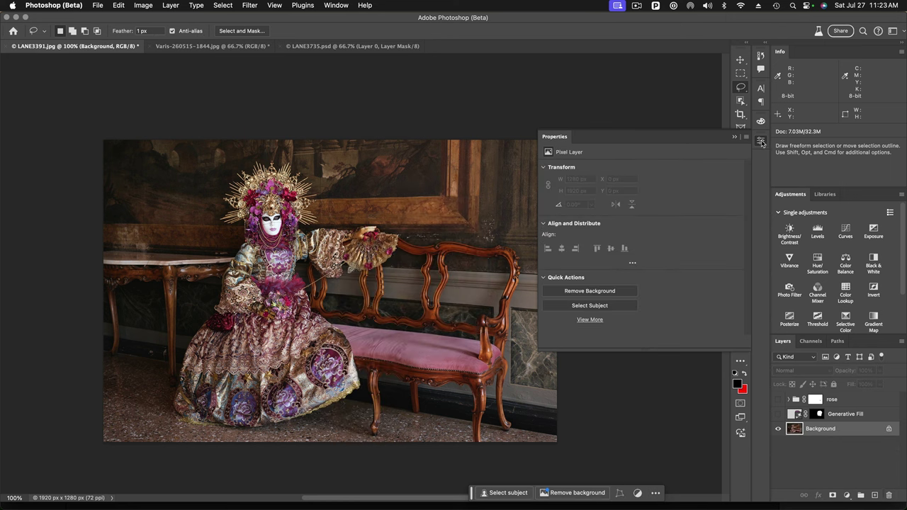
# Step: Drag Layer 0 from LANE3735.psd onto the LANE3391.jpg carnival photo as a new layer
pyautogui.click(761, 142)
pyautogui.click(353, 46)
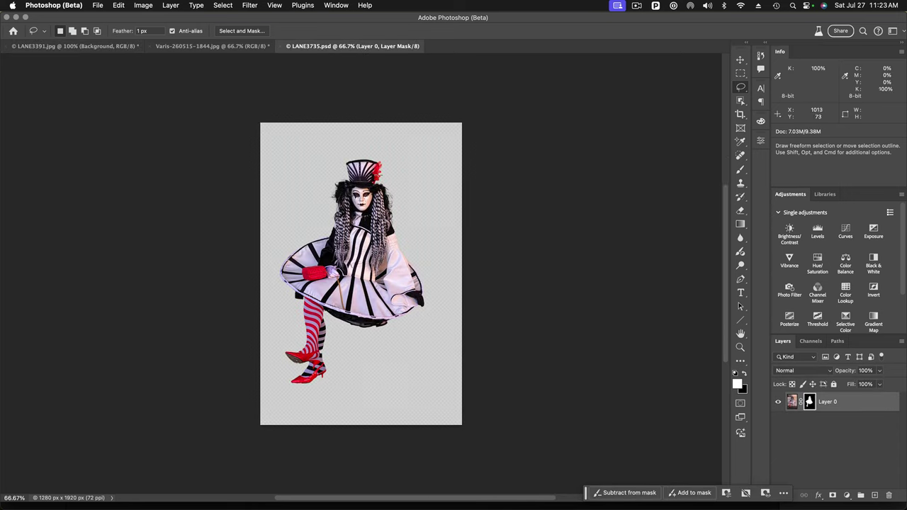
pyautogui.click(740, 59)
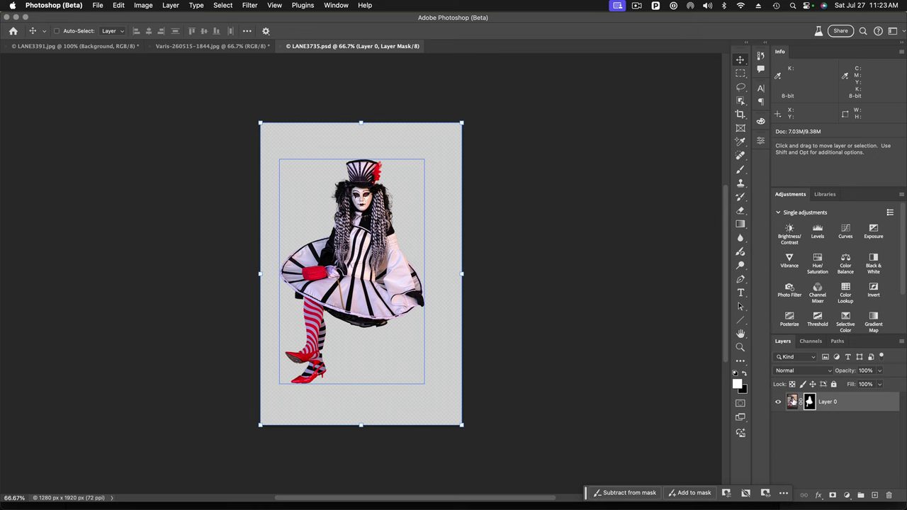
pyautogui.click(792, 401)
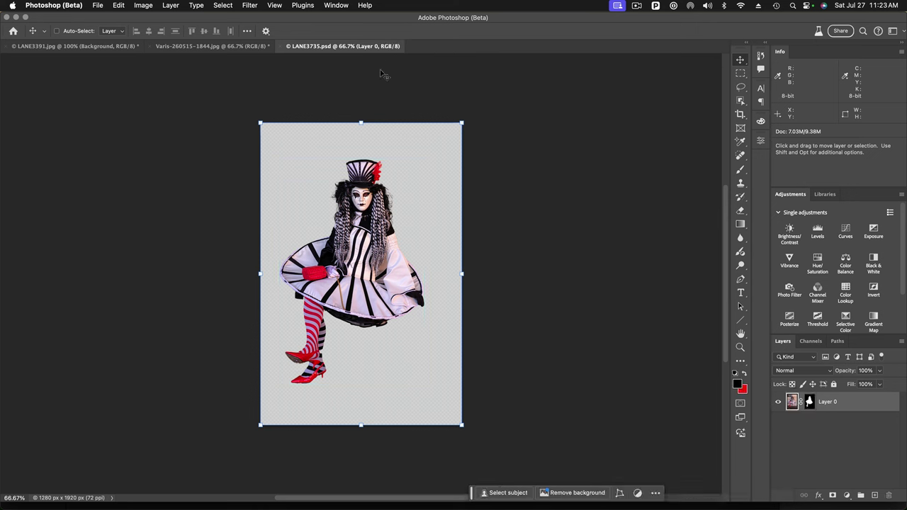
pyautogui.click(300, 164)
pyautogui.moveTo(300, 164); pyautogui.dragTo(118, 46)
pyautogui.moveTo(415, 202); pyautogui.dragTo(456, 255)
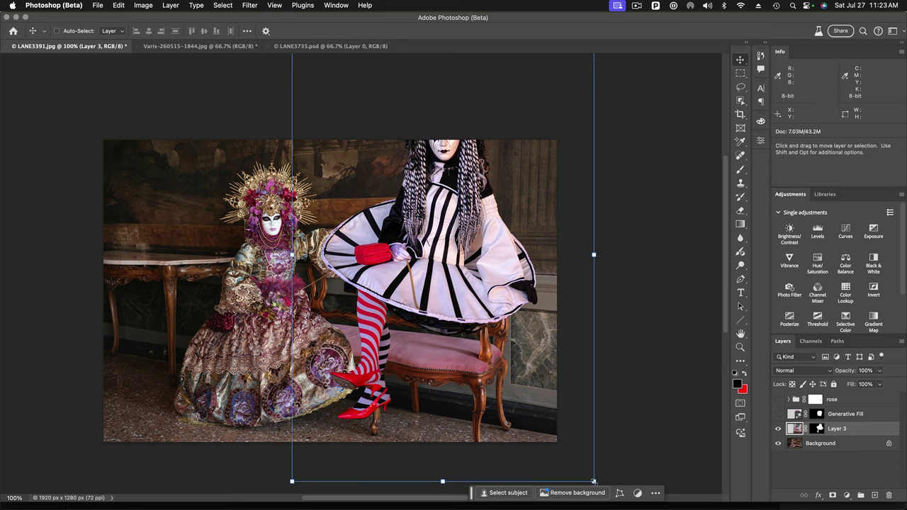
# Step: Scale the harlequin on Layer 3 to about 78% and commit her position on the pink couch
pyautogui.moveTo(594, 481); pyautogui.dragTo(509, 447)
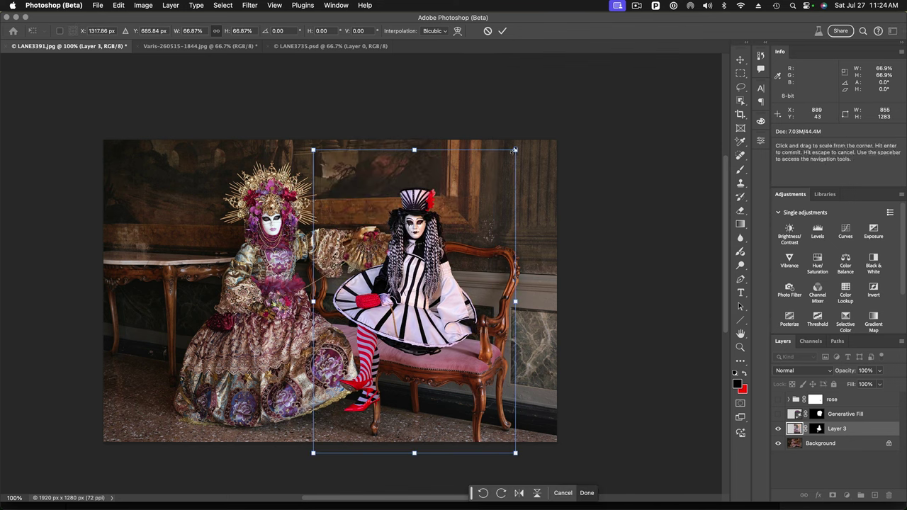
pyautogui.moveTo(515, 151); pyautogui.dragTo(542, 131)
pyautogui.moveTo(418, 277); pyautogui.dragTo(421, 291)
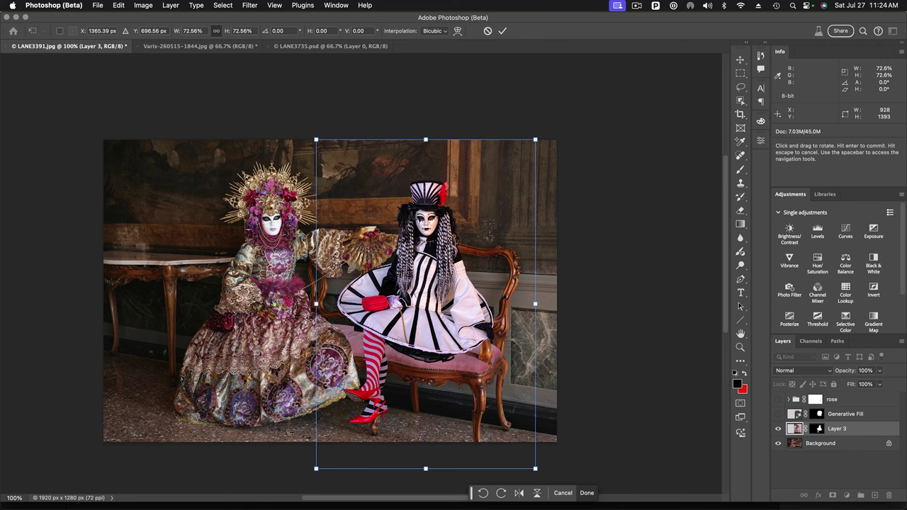
pyautogui.moveTo(316, 468); pyautogui.dragTo(303, 485)
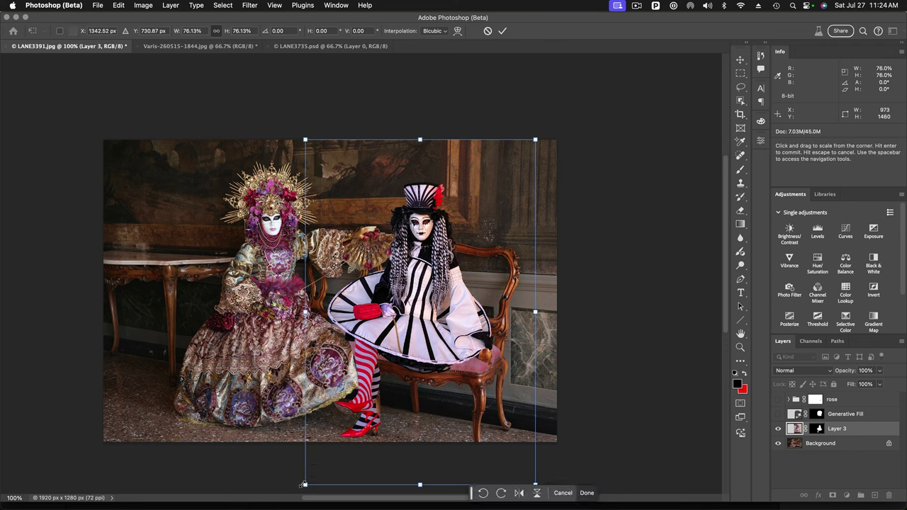
pyautogui.click(502, 30)
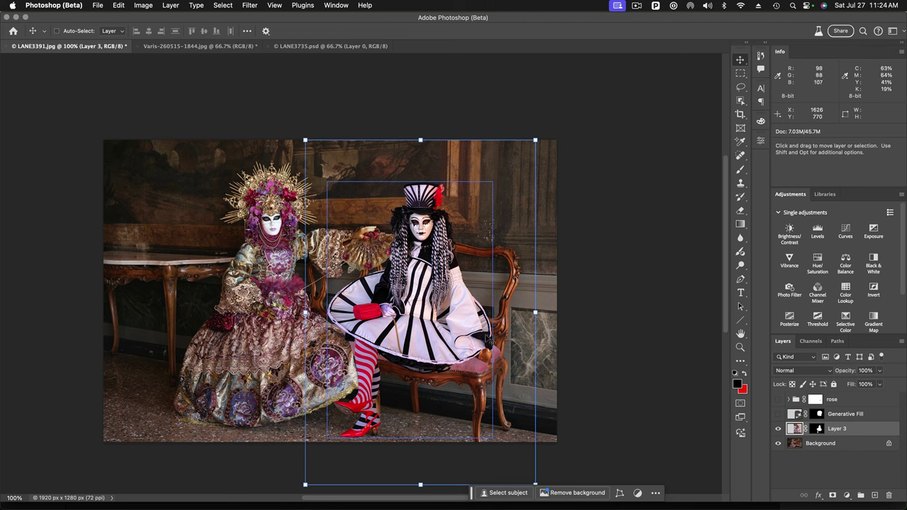
# Step: Add a new layer above Background and set a black brush to 20% opacity, zoomed on the legs
pyautogui.click(797, 444)
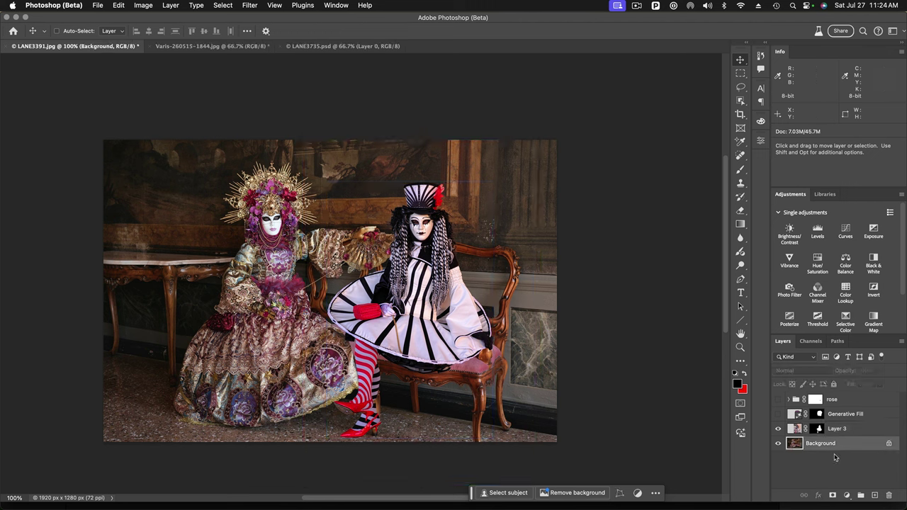
pyautogui.click(875, 496)
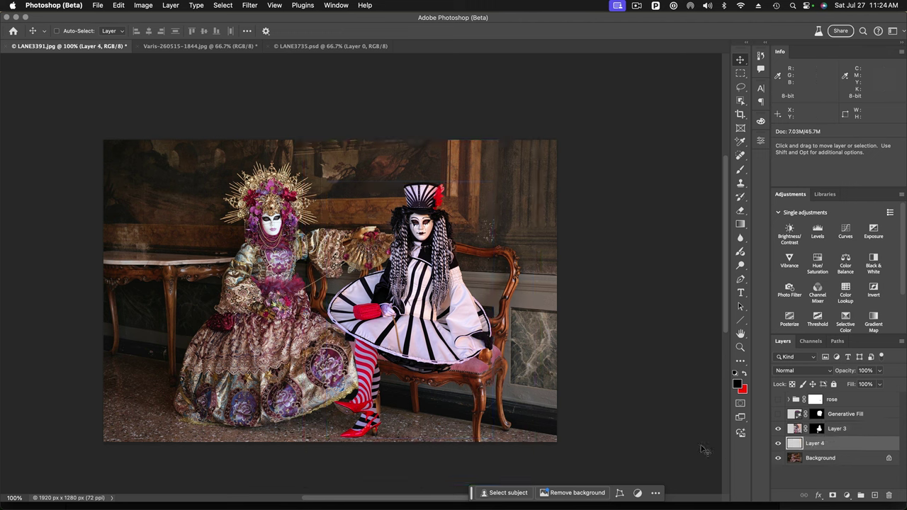
pyautogui.click(740, 169)
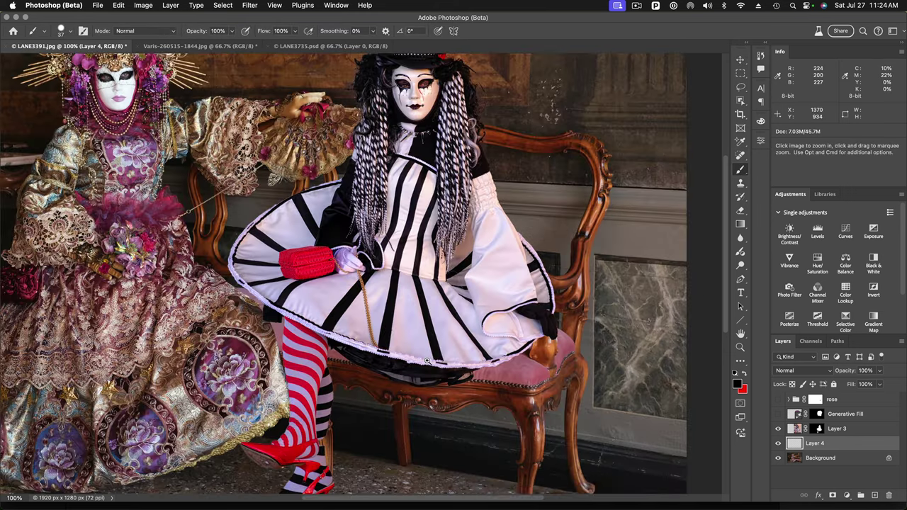
pyautogui.click(439, 354)
pyautogui.click(429, 361)
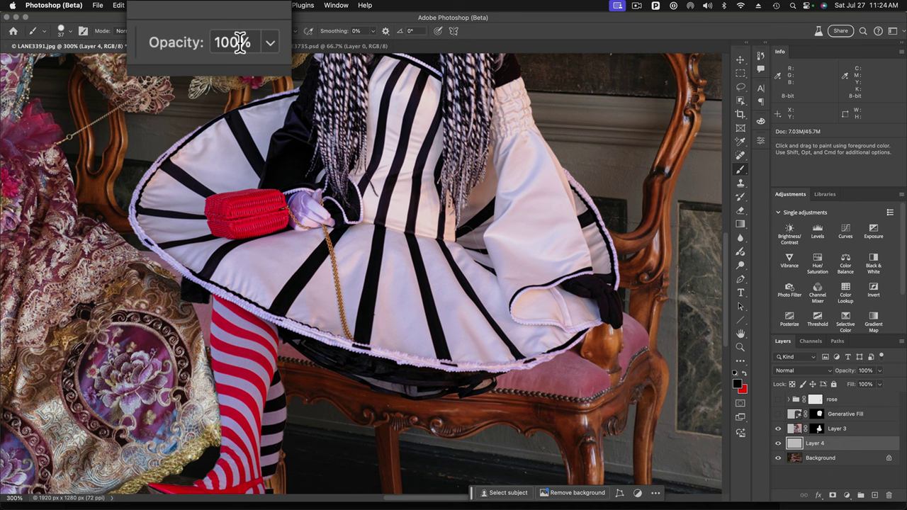
pyautogui.press('1')
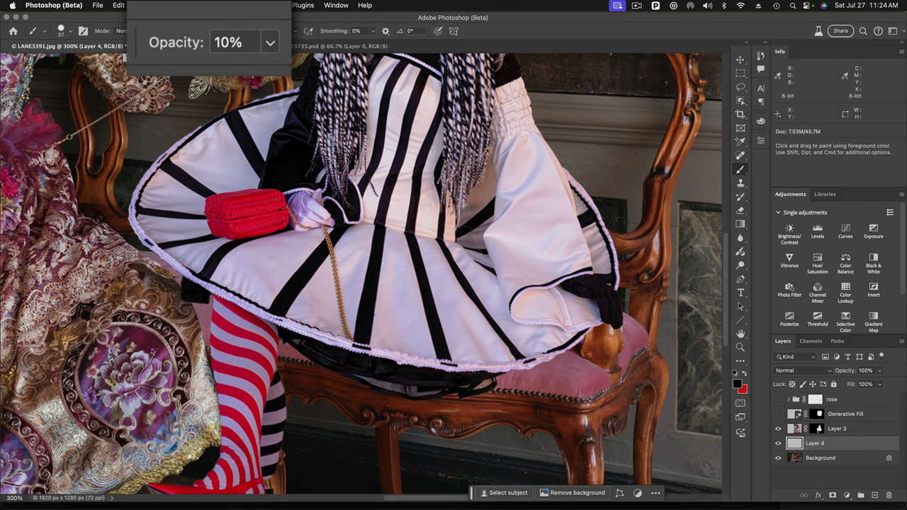
pyautogui.press('2')
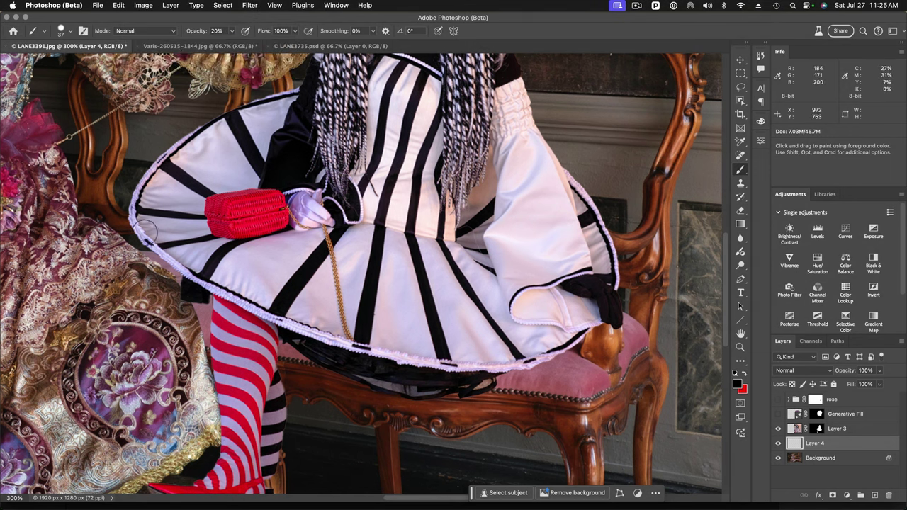
# Step: Paint faint shadows along the skirt edge, the stocking, and around the red shoe
pyautogui.moveTo(160, 267)
pyautogui.mouseDown()
pyautogui.moveTo(202, 330)
pyautogui.moveTo(209, 292)
pyautogui.moveTo(202, 323)
pyautogui.mouseUp()
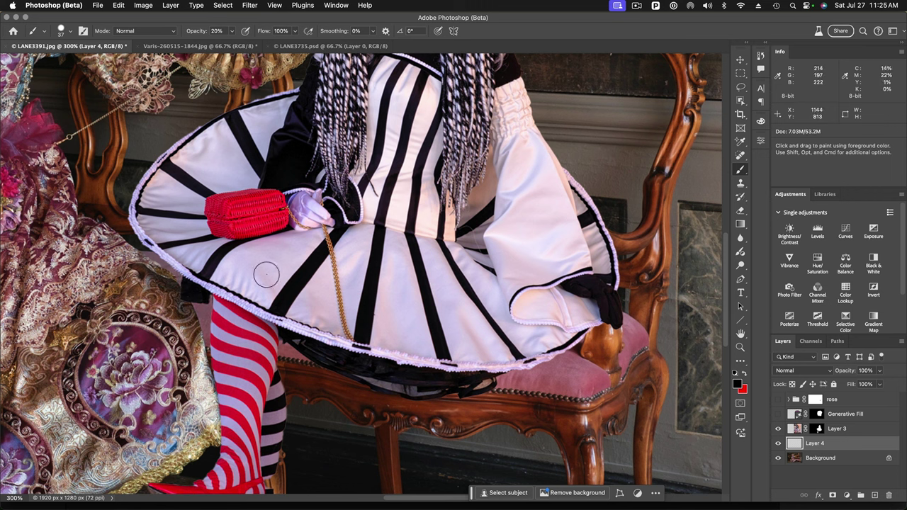
pyautogui.moveTo(267, 274); pyautogui.dragTo(267, 274)
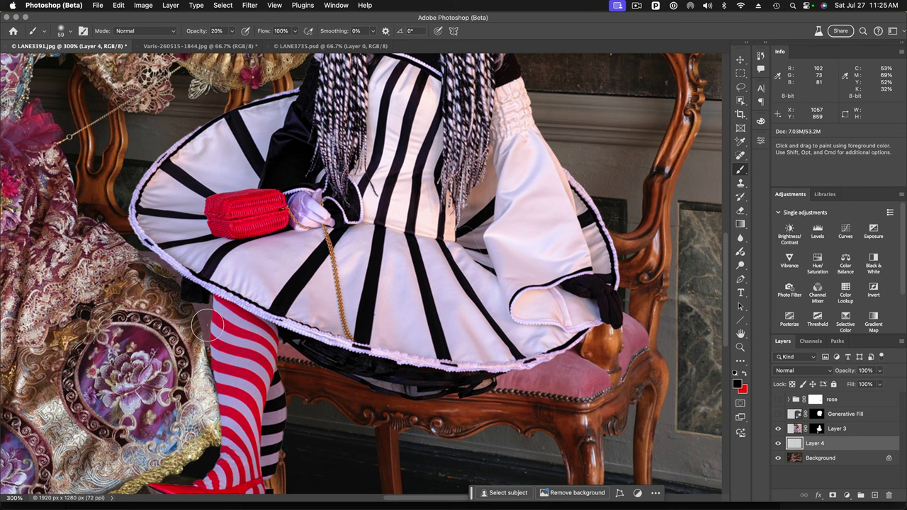
pyautogui.moveTo(207, 328); pyautogui.dragTo(224, 440)
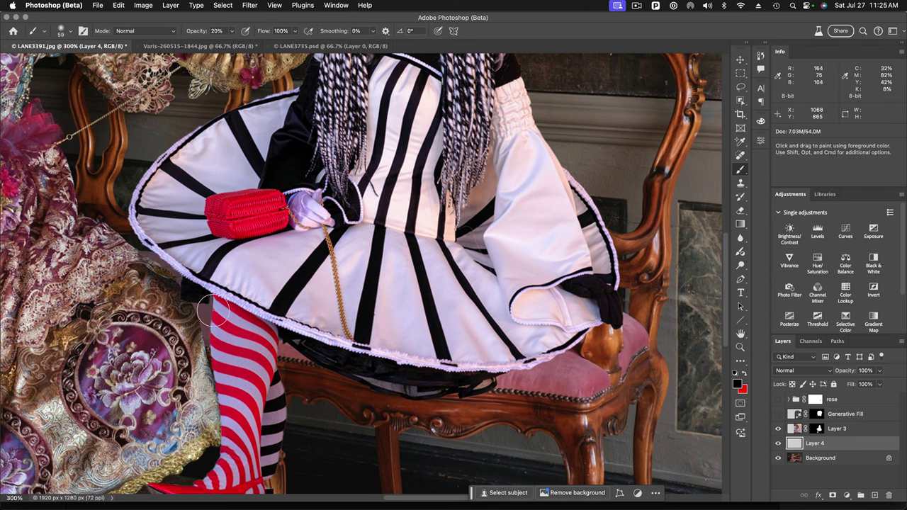
pyautogui.moveTo(213, 311)
pyautogui.mouseDown()
pyautogui.moveTo(221, 432)
pyautogui.moveTo(266, 274)
pyautogui.moveTo(268, 254)
pyautogui.moveTo(252, 283)
pyautogui.moveTo(250, 213)
pyautogui.moveTo(258, 277)
pyautogui.mouseUp()
pyautogui.press('space')
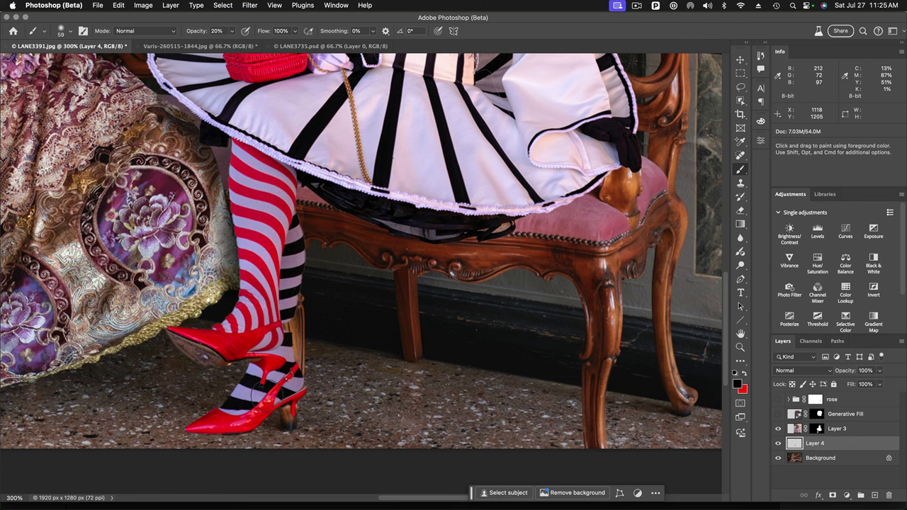
pyautogui.moveTo(270, 417); pyautogui.dragTo(266, 418)
pyautogui.press('[')
pyautogui.press('[')
pyautogui.press('[')
pyautogui.press('[')
pyautogui.moveTo(226, 426)
pyautogui.mouseDown()
pyautogui.moveTo(207, 426)
pyautogui.moveTo(253, 424)
pyautogui.mouseUp()
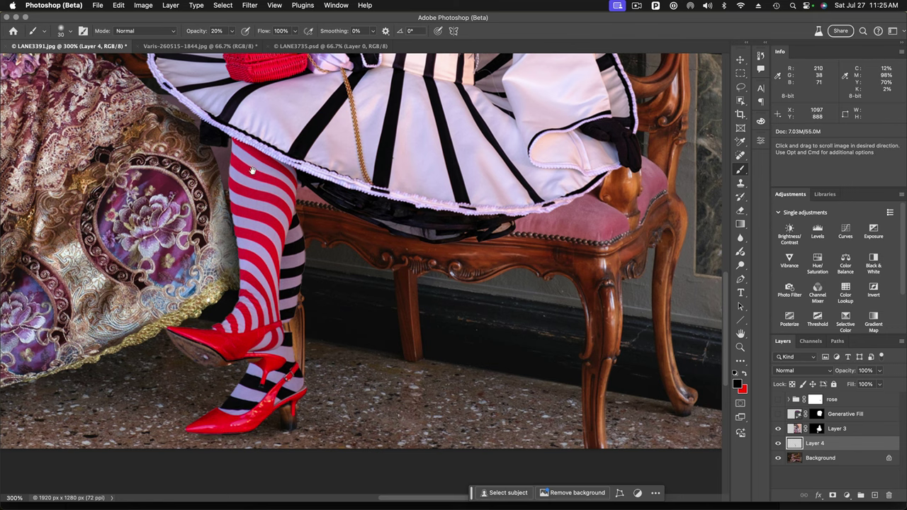
# Step: Darken the fan's edge beside the harlequin's hair with a larger brush
pyautogui.moveTo(252, 171); pyautogui.dragTo(334, 445)
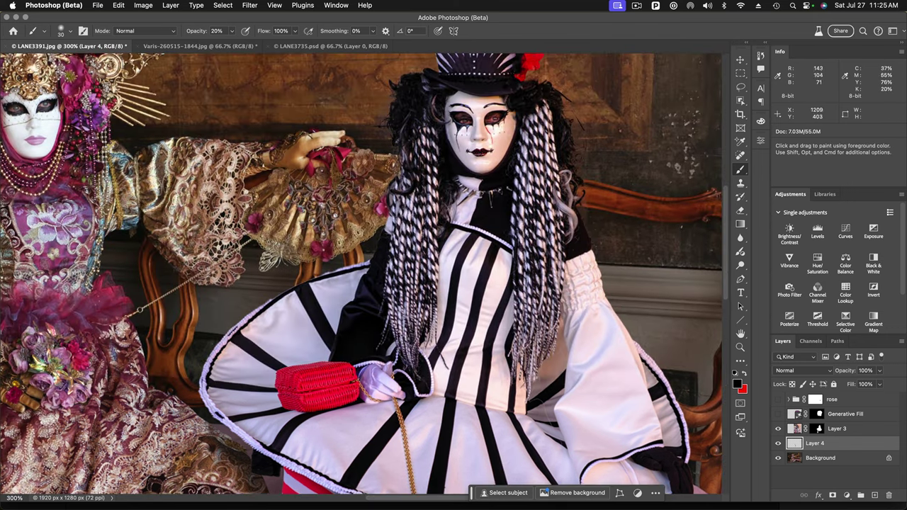
pyautogui.press(']')
pyautogui.press(']')
pyautogui.press(']')
pyautogui.moveTo(380, 227)
pyautogui.mouseDown()
pyautogui.moveTo(402, 175)
pyautogui.moveTo(380, 236)
pyautogui.moveTo(396, 165)
pyautogui.moveTo(358, 202)
pyautogui.moveTo(394, 160)
pyautogui.moveTo(406, 86)
pyautogui.moveTo(390, 159)
pyautogui.moveTo(328, 155)
pyautogui.moveTo(394, 90)
pyautogui.moveTo(377, 154)
pyautogui.moveTo(386, 174)
pyautogui.moveTo(405, 77)
pyautogui.moveTo(376, 183)
pyautogui.moveTo(365, 163)
pyautogui.moveTo(338, 157)
pyautogui.moveTo(316, 236)
pyautogui.moveTo(365, 163)
pyautogui.moveTo(315, 222)
pyautogui.moveTo(330, 243)
pyautogui.moveTo(354, 212)
pyautogui.moveTo(333, 252)
pyautogui.moveTo(372, 212)
pyautogui.moveTo(334, 264)
pyautogui.mouseUp()
# Step: Toggle the harlequin layer to compare, shrink the brush, and zoom out to the whole composite
pyautogui.press('space')
pyautogui.moveTo(495, 344); pyautogui.dragTo(368, 149)
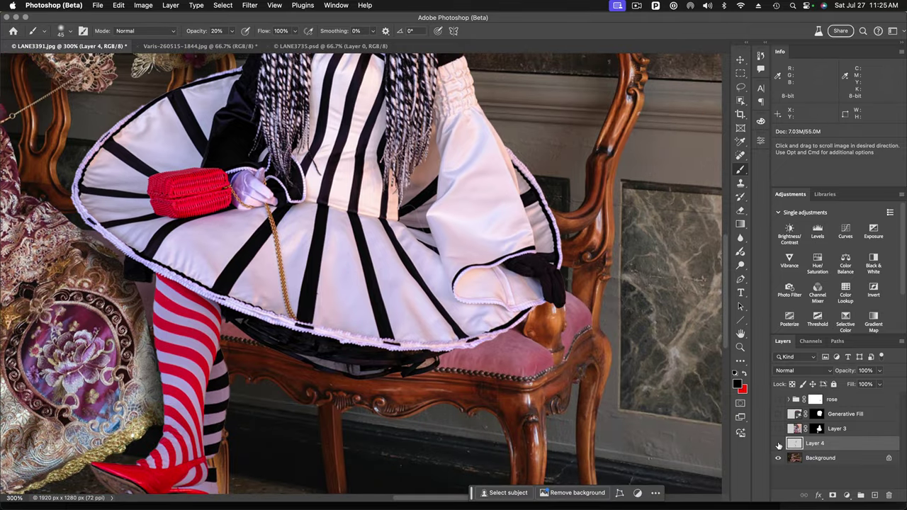
pyautogui.click(778, 443)
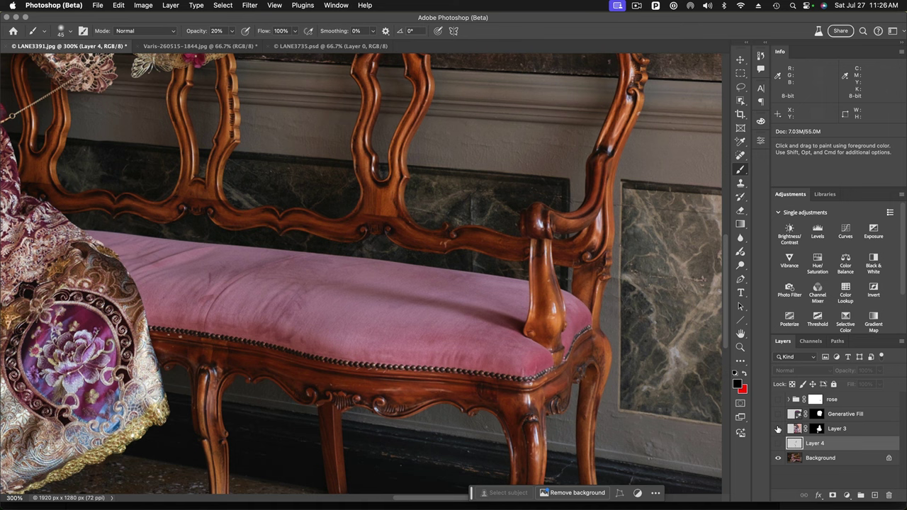
pyautogui.click(778, 443)
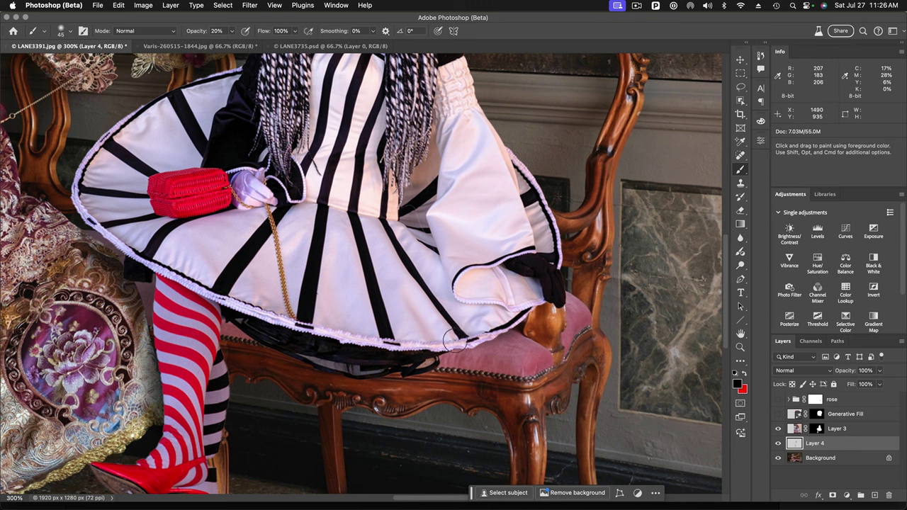
pyautogui.press('[')
pyautogui.press('[')
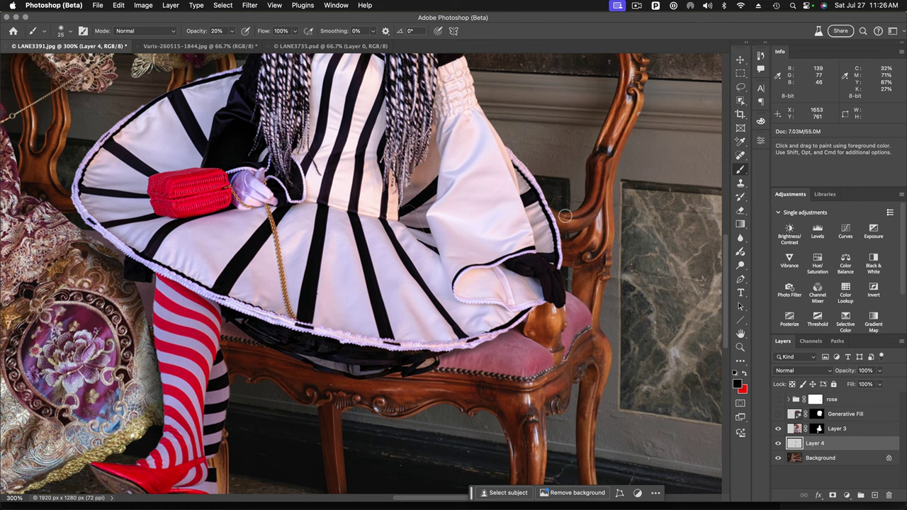
pyautogui.moveTo(500, 226); pyautogui.dragTo(575, 507)
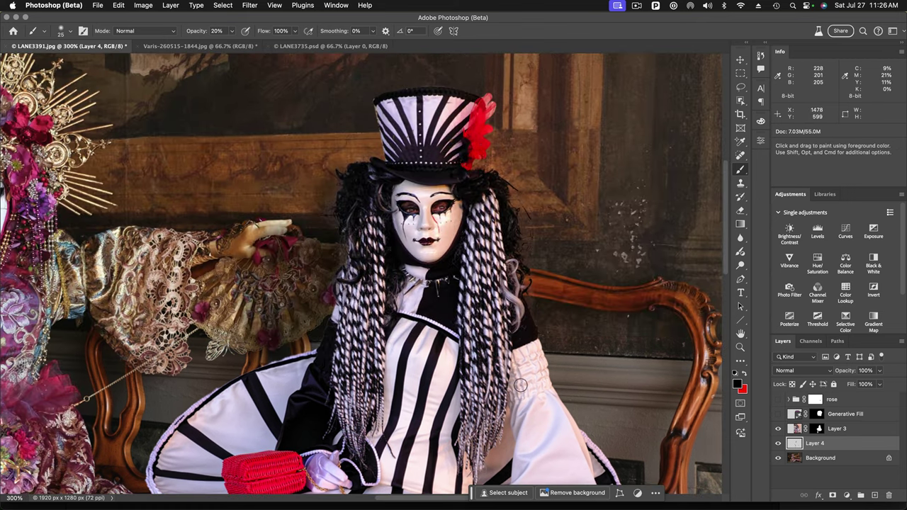
pyautogui.press('super+1')
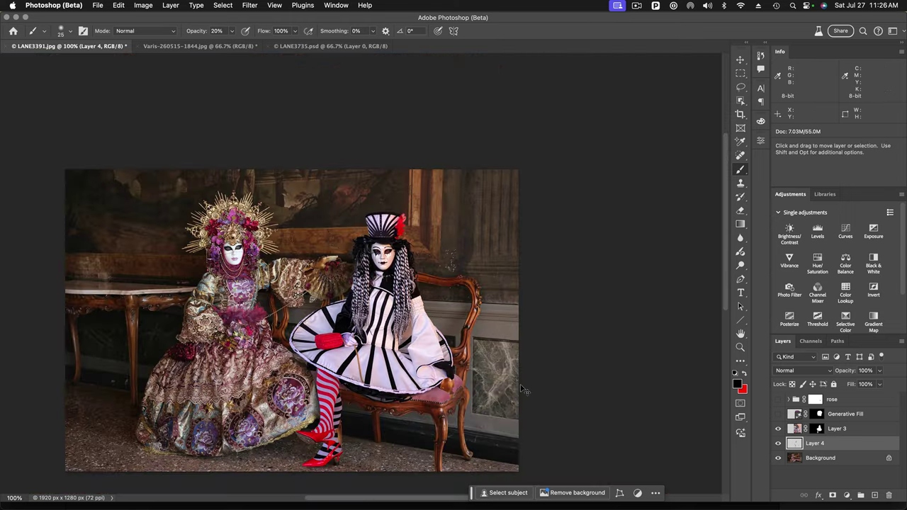
# Step: Zoom in on the chair and dress hem, then lower Layer 3's opacity to about 63%
pyautogui.moveTo(457, 362); pyautogui.dragTo(492, 259)
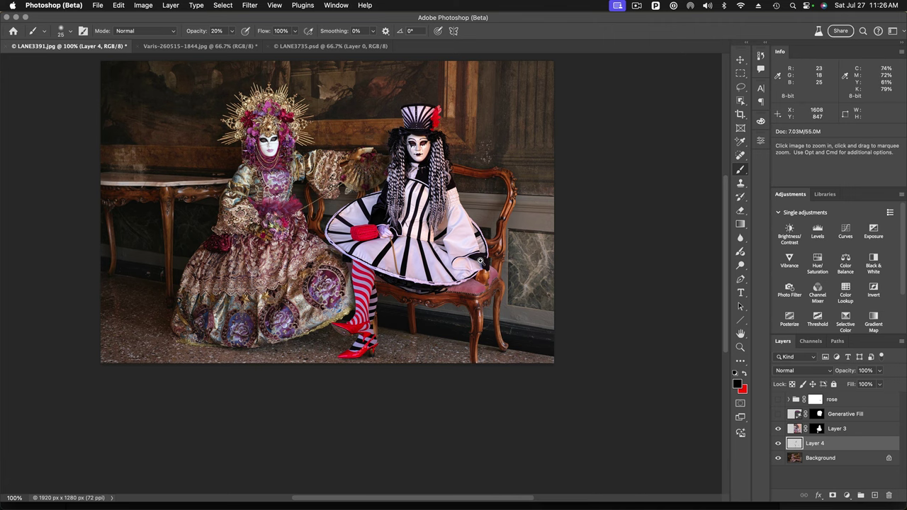
pyautogui.keyDown('super'); pyautogui.click(480, 265); pyautogui.keyUp('super')
pyautogui.keyDown('super'); pyautogui.click(480, 265); pyautogui.keyUp('super')
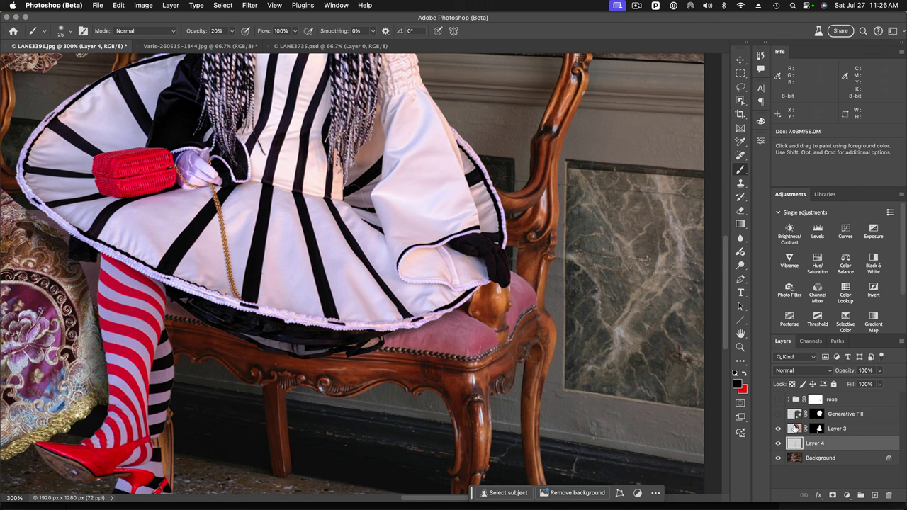
pyautogui.click(796, 429)
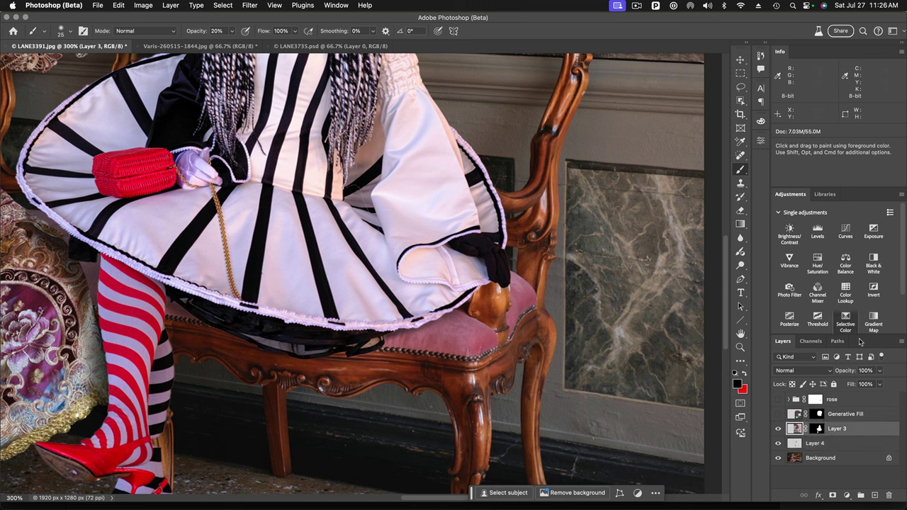
pyautogui.click(881, 371)
pyautogui.moveTo(879, 385); pyautogui.dragTo(865, 386)
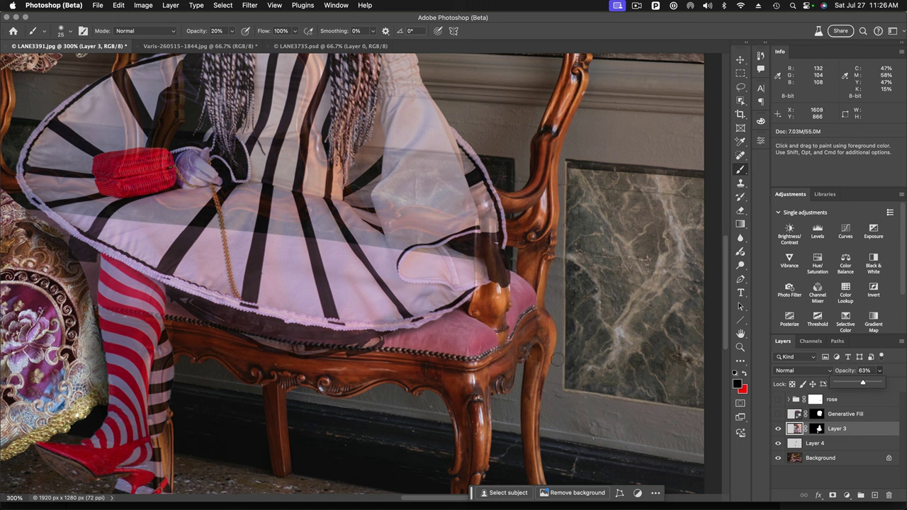
# Step: Select Layer 3 and Layer 4 together and put them in a new group named 'costumer'
pyautogui.keyDown('shift'); pyautogui.click(796, 442); pyautogui.keyUp('shift')
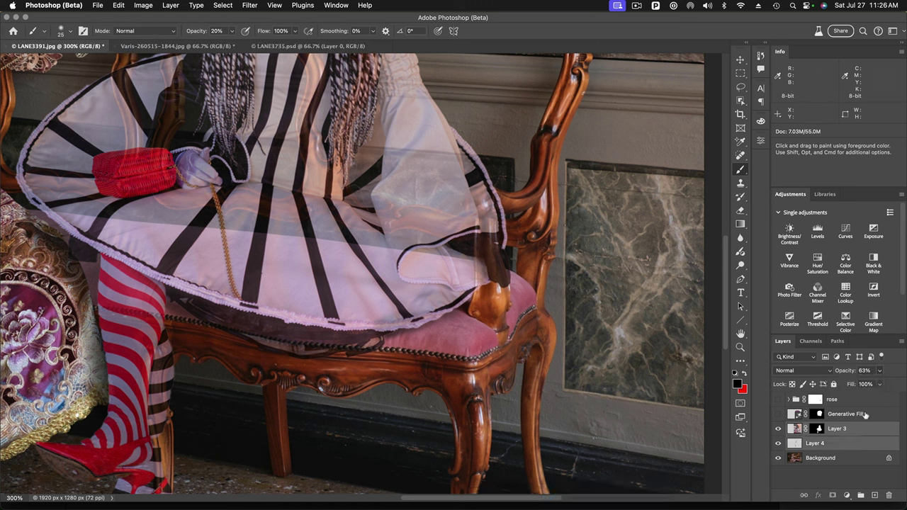
pyautogui.click(902, 342)
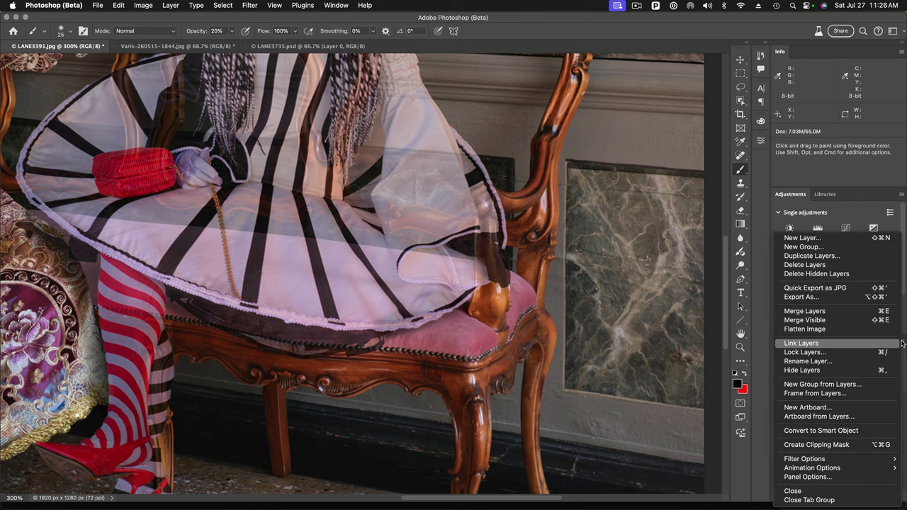
pyautogui.click(834, 385)
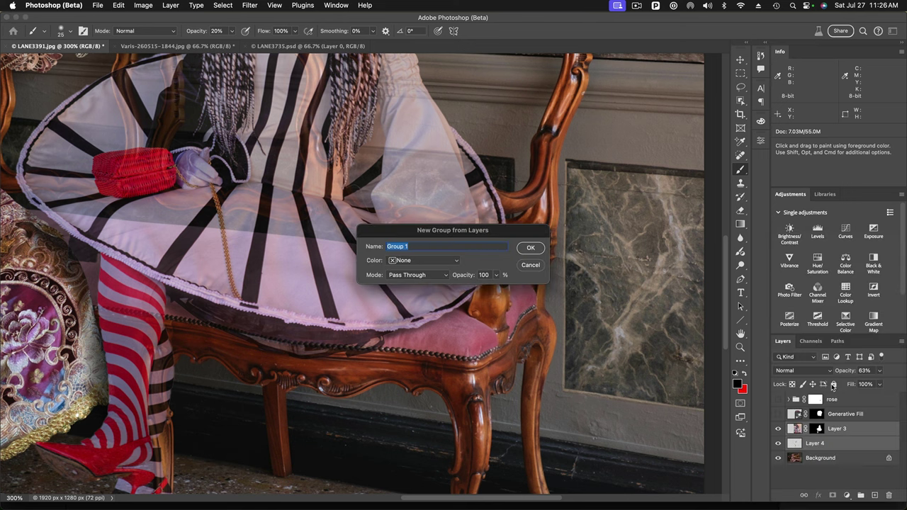
pyautogui.write('costumer')
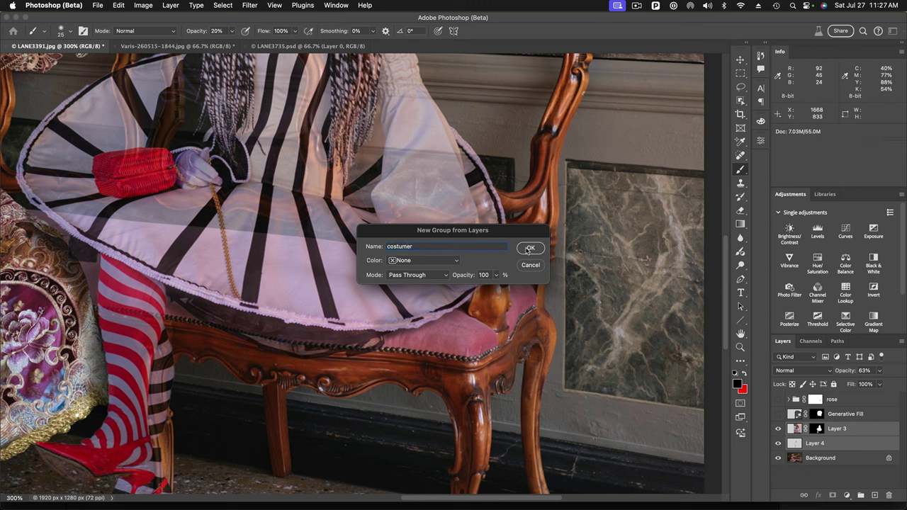
pyautogui.click(529, 248)
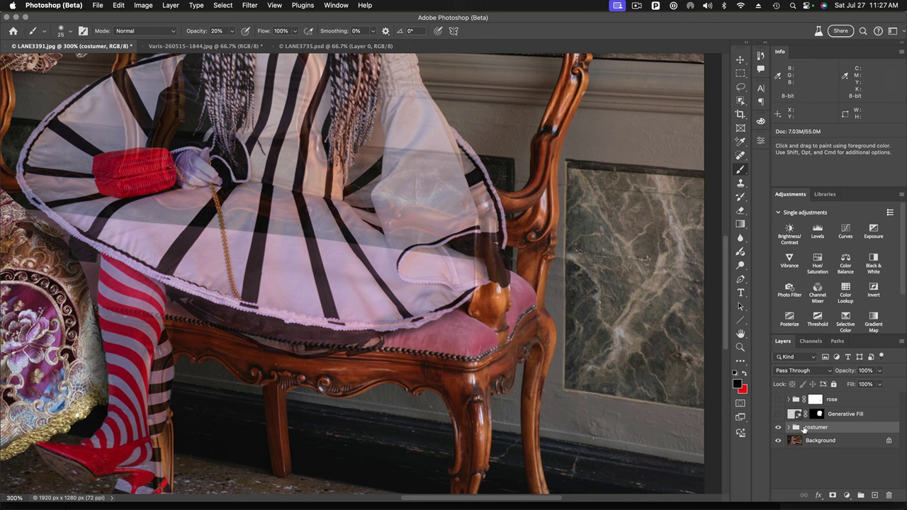
# Step: Add a layer mask to the costumer group and paint black at full strength over the sleeve
pyautogui.click(833, 496)
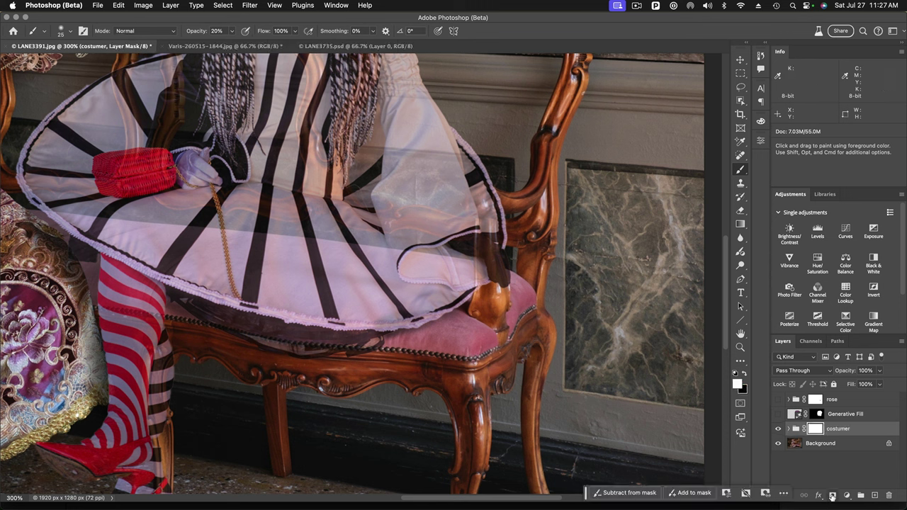
pyautogui.click(744, 375)
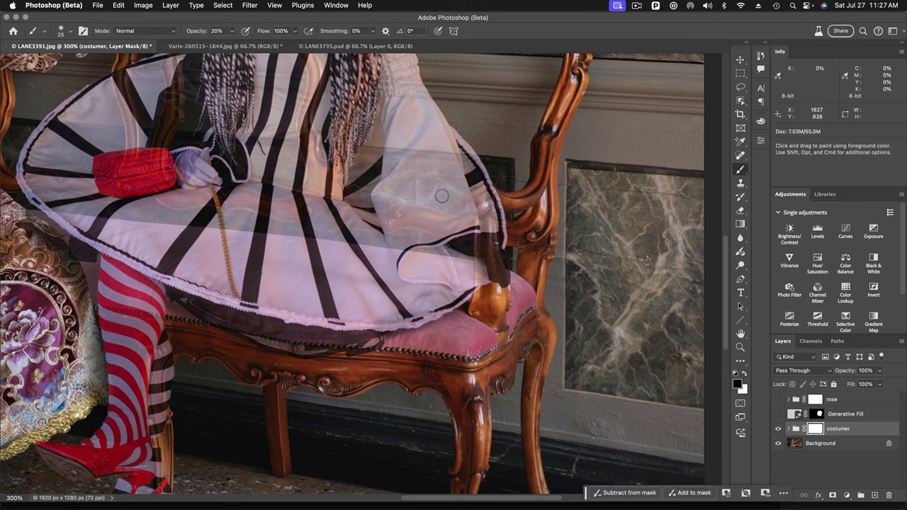
pyautogui.moveTo(516, 201); pyautogui.dragTo(481, 203)
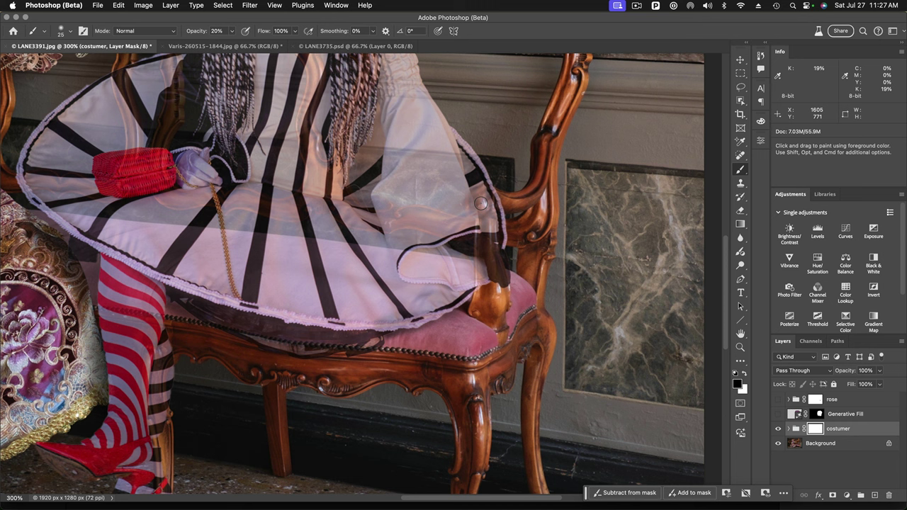
pyautogui.press('0')
pyautogui.moveTo(490, 189)
pyautogui.mouseDown()
pyautogui.moveTo(494, 200)
pyautogui.moveTo(473, 202)
pyautogui.moveTo(483, 215)
pyautogui.moveTo(488, 292)
pyautogui.moveTo(492, 211)
pyautogui.moveTo(523, 210)
pyautogui.moveTo(501, 214)
pyautogui.moveTo(503, 312)
pyautogui.moveTo(507, 269)
pyautogui.moveTo(495, 217)
pyautogui.moveTo(469, 204)
pyautogui.mouseUp()
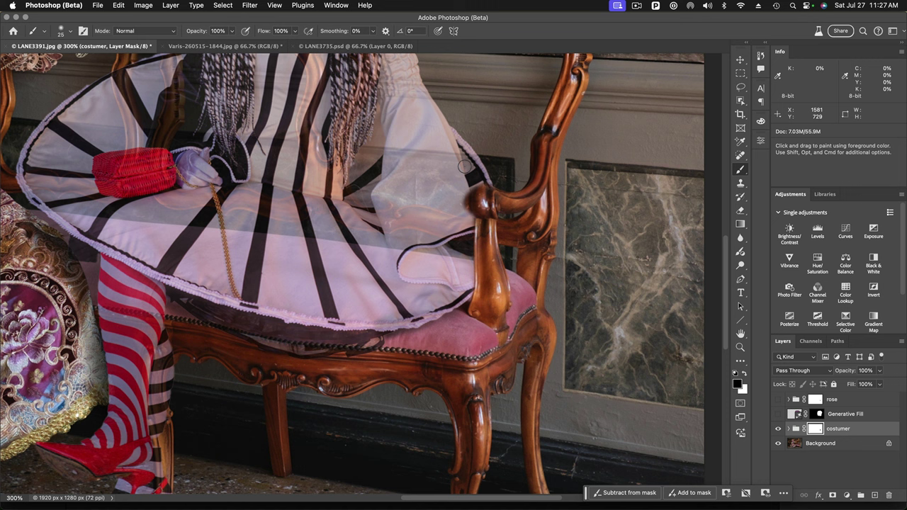
# Step: Set the brush to 33 px with about 32% hardness and switch the paint colour to white
pyautogui.moveTo(503, 146); pyautogui.dragTo(508, 148)
pyautogui.moveTo(508, 88)
pyautogui.mouseDown()
pyautogui.moveTo(507, 170)
pyautogui.moveTo(494, 201)
pyautogui.mouseUp()
pyautogui.press('x')
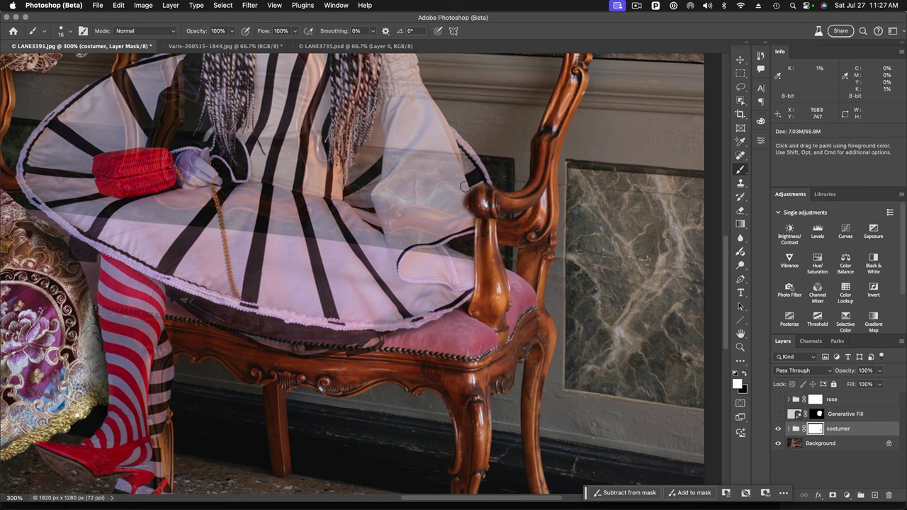
pyautogui.click(796, 429)
# Step: Set Layer 3 inside the costumer group back to 100% opacity, then zoom out and centre the image
pyautogui.click(789, 429)
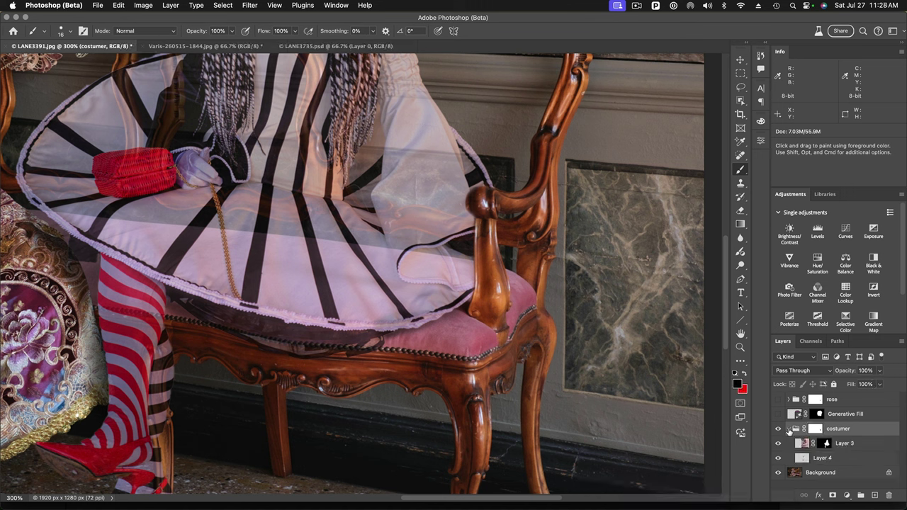
pyautogui.click(801, 444)
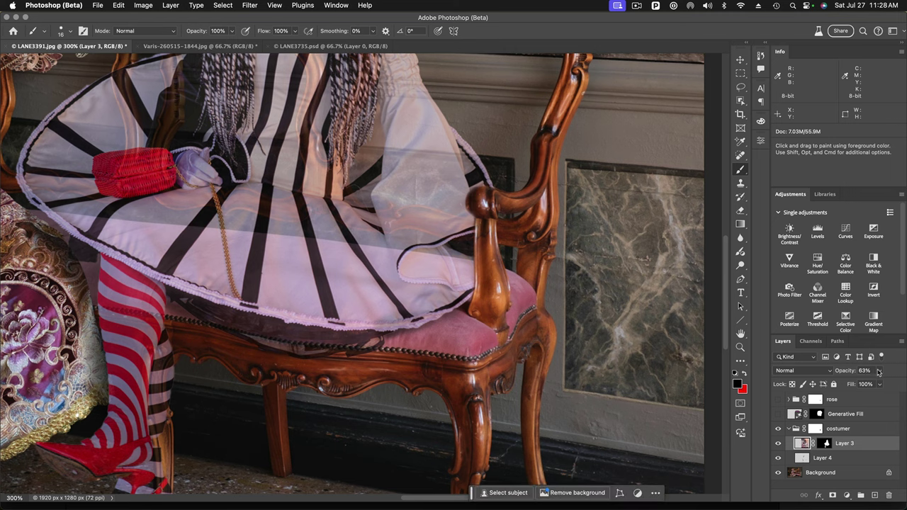
pyautogui.click(880, 373)
pyautogui.moveTo(879, 383); pyautogui.dragTo(895, 383)
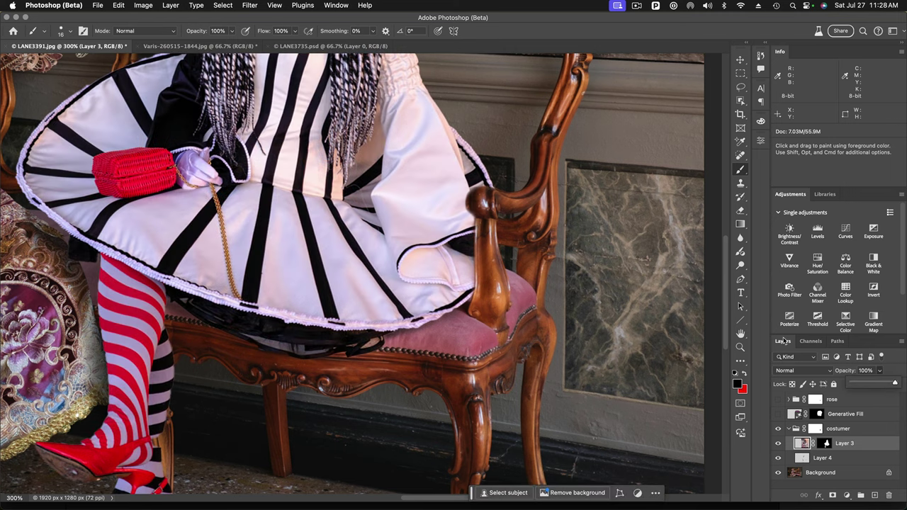
pyautogui.press('super+minus')
pyautogui.press('super+minus')
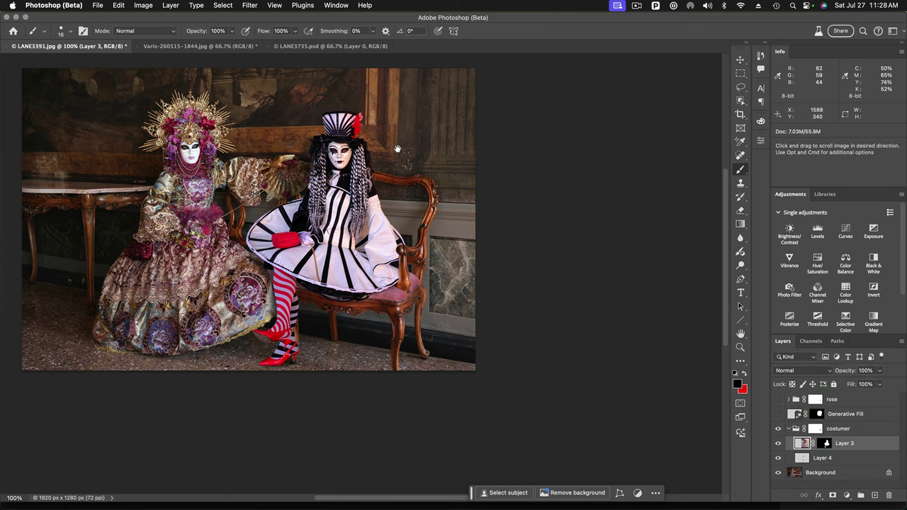
pyautogui.moveTo(397, 148); pyautogui.dragTo(480, 198)
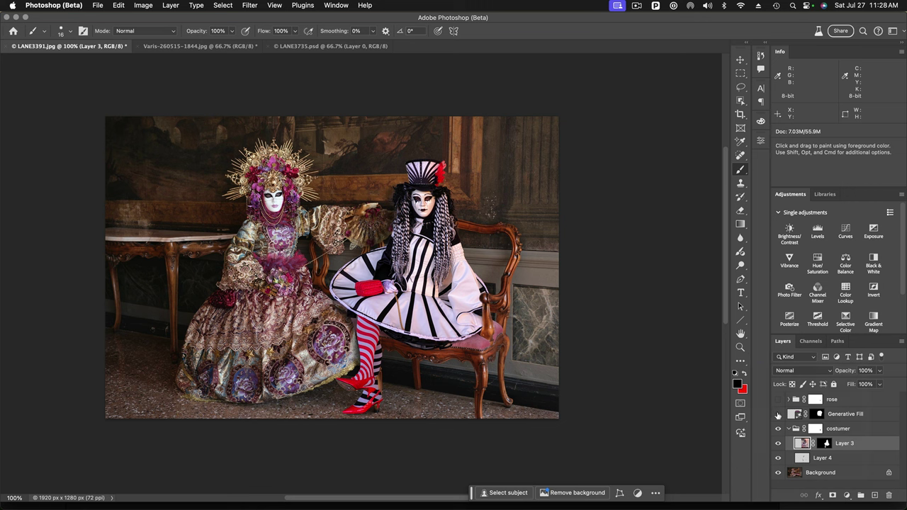
pyautogui.click(778, 415)
pyautogui.click(778, 415)
pyautogui.click(779, 429)
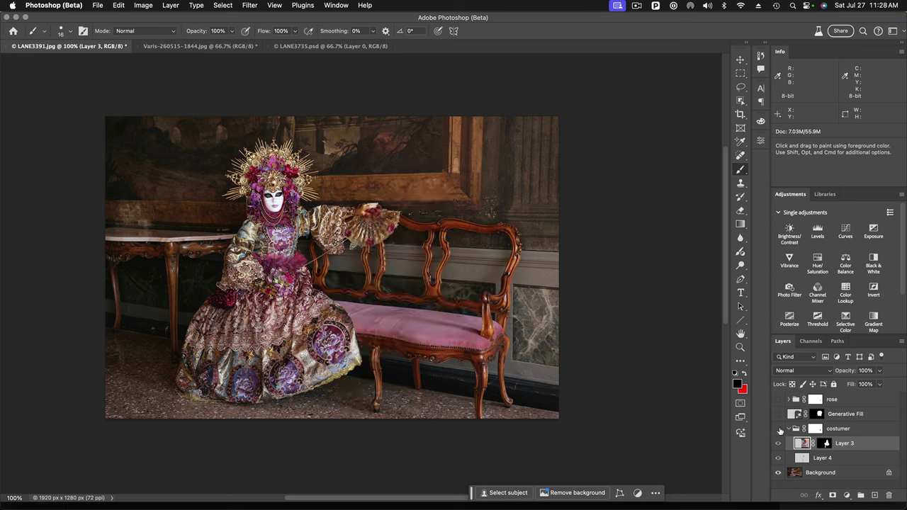
pyautogui.click(779, 430)
pyautogui.click(779, 429)
pyautogui.click(779, 430)
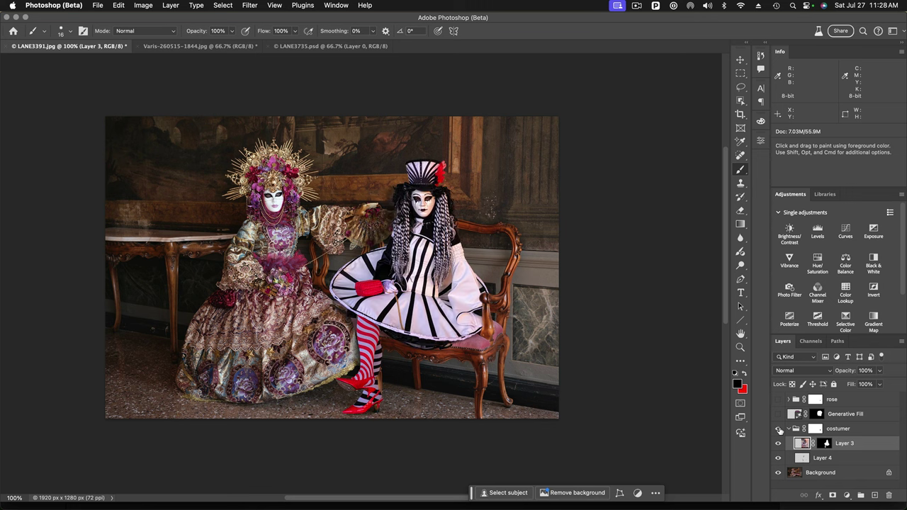